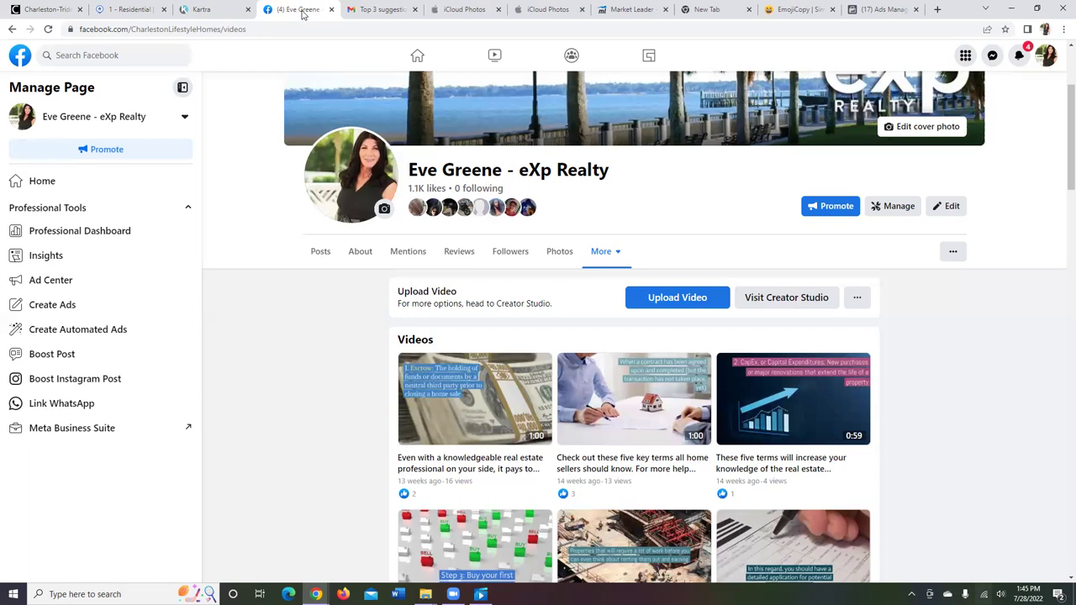
Step: Reload Facebook's Videos page to show the new 3:08 'Hey Charleston!' clip, then return to Ads Manager
click(264, 25)
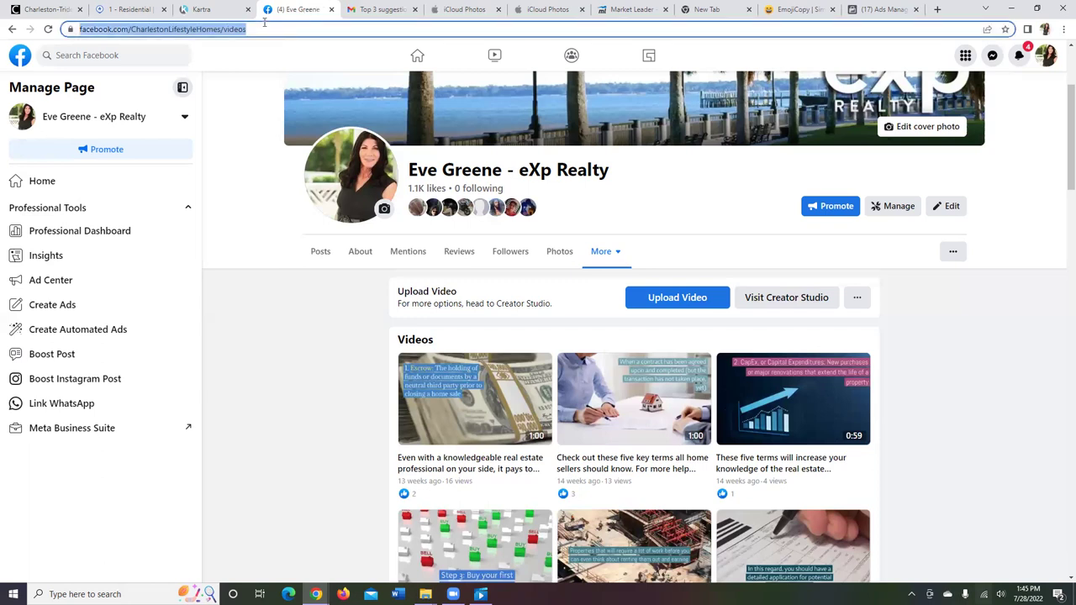
key(Return)
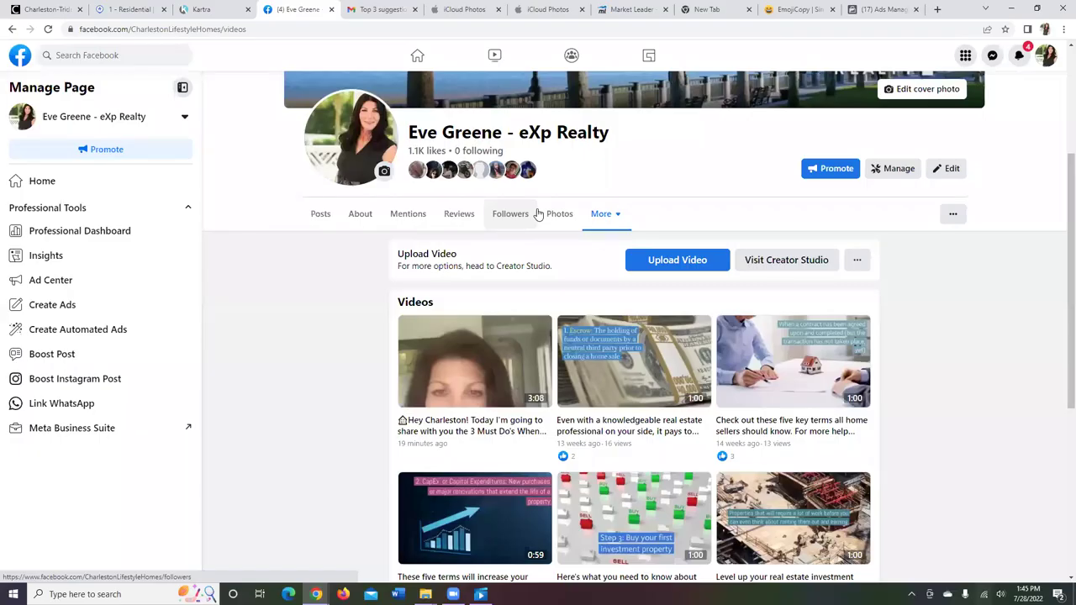
click(891, 10)
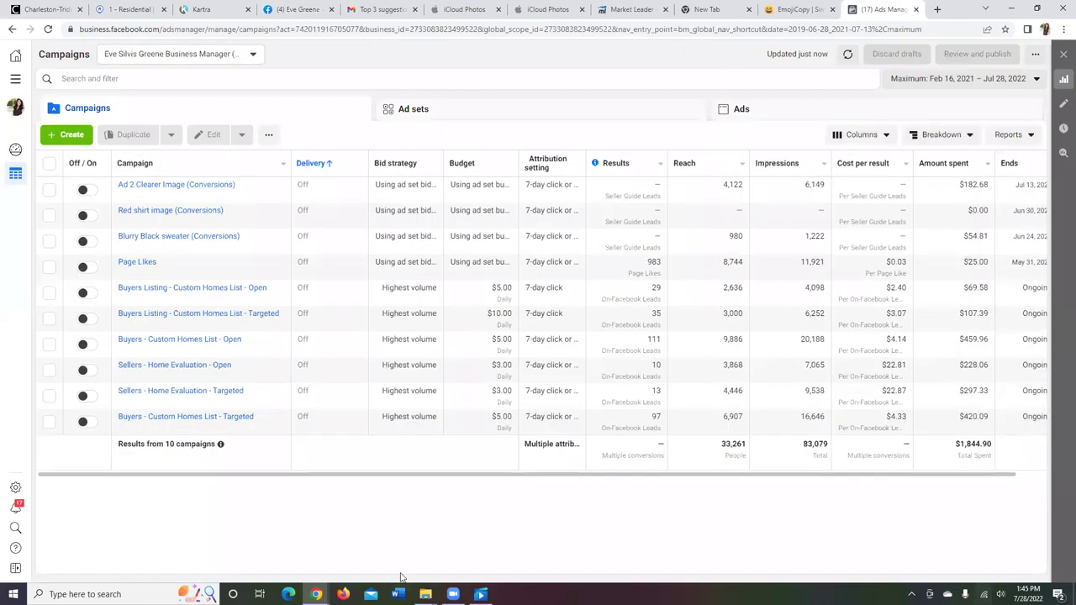
Step: Create a new draft campaign with the Leads objective and Auction buying type
click(71, 139)
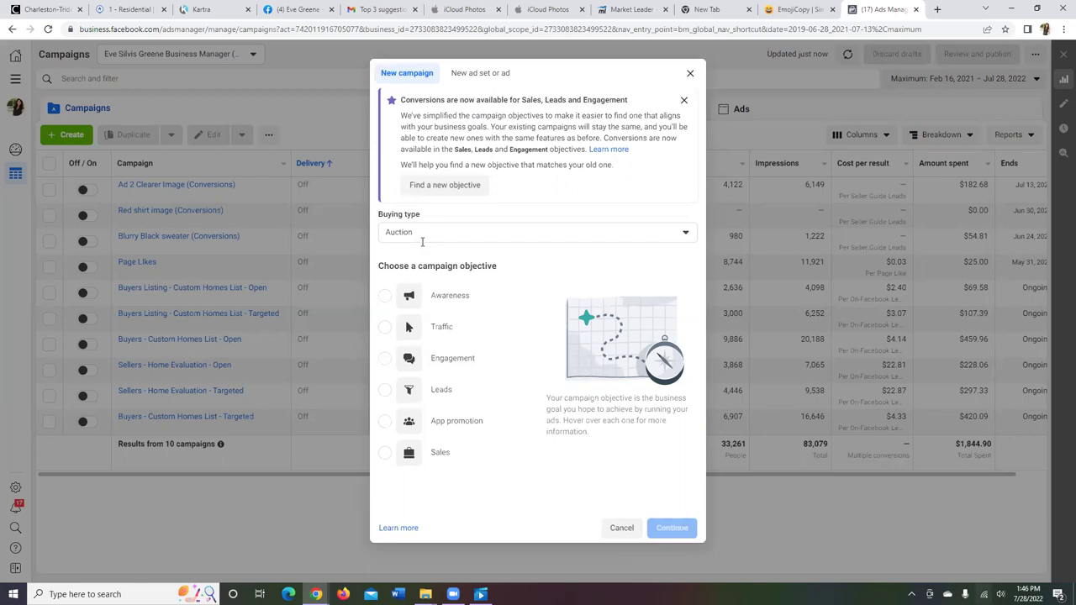
click(384, 391)
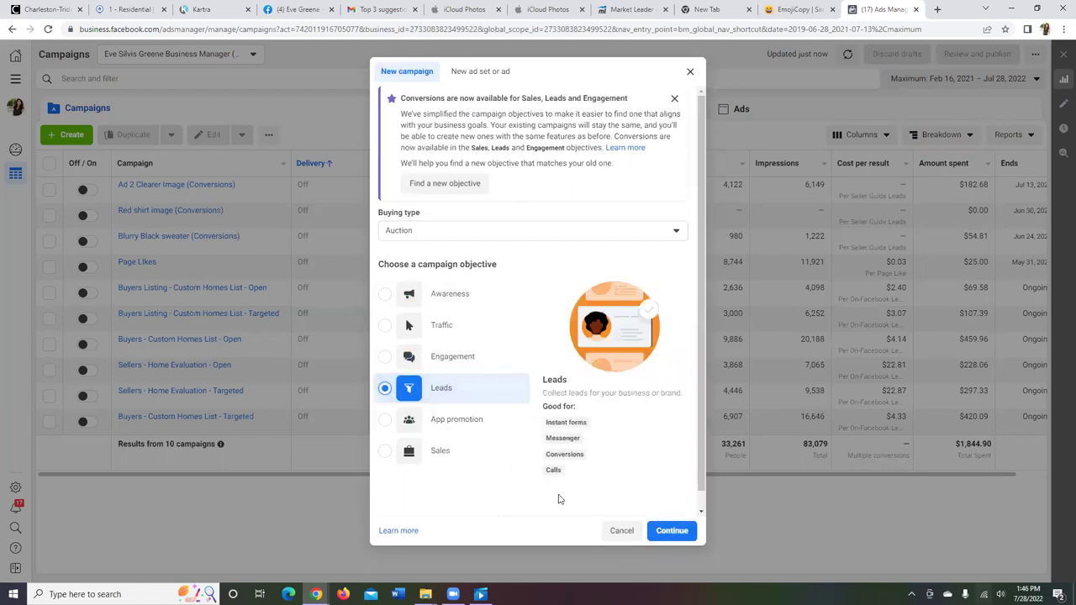
click(671, 528)
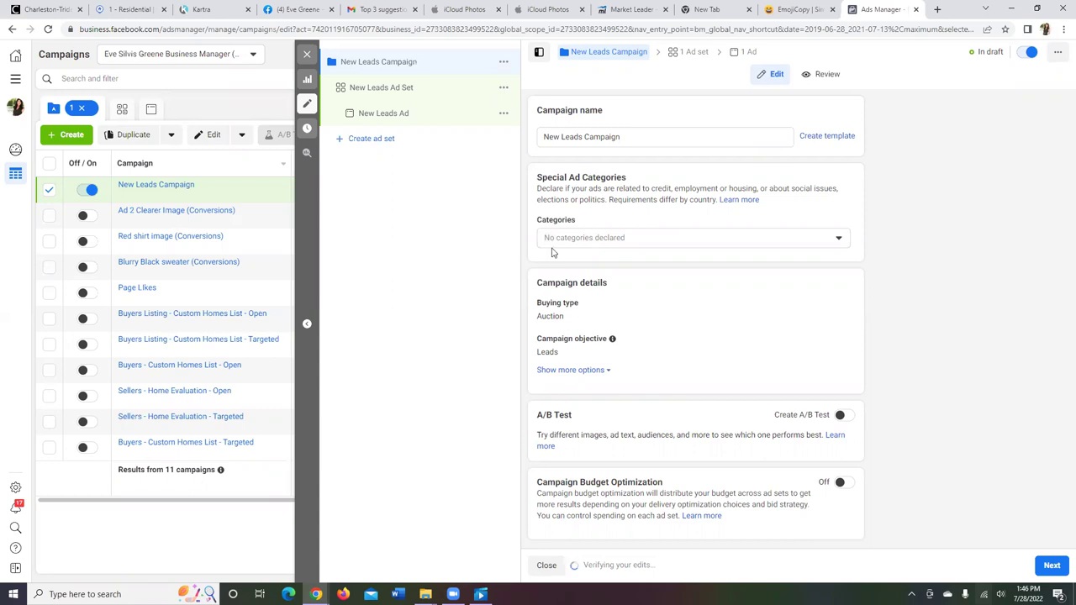
Step: Declare the Housing special ad category and rename the campaign 'Video -3 Must Do's (Leads)'
click(636, 237)
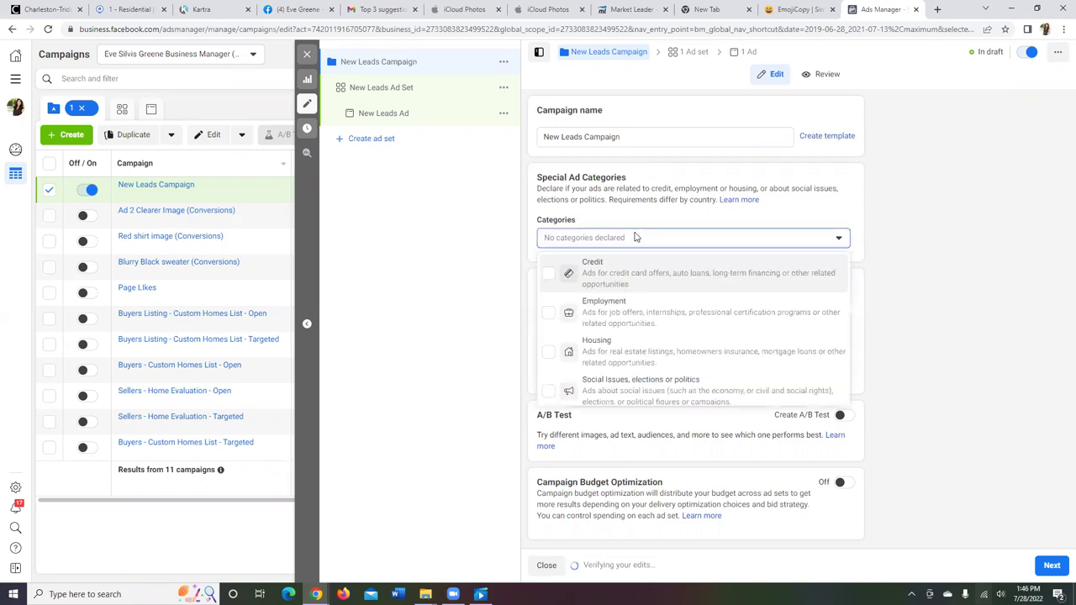
click(550, 354)
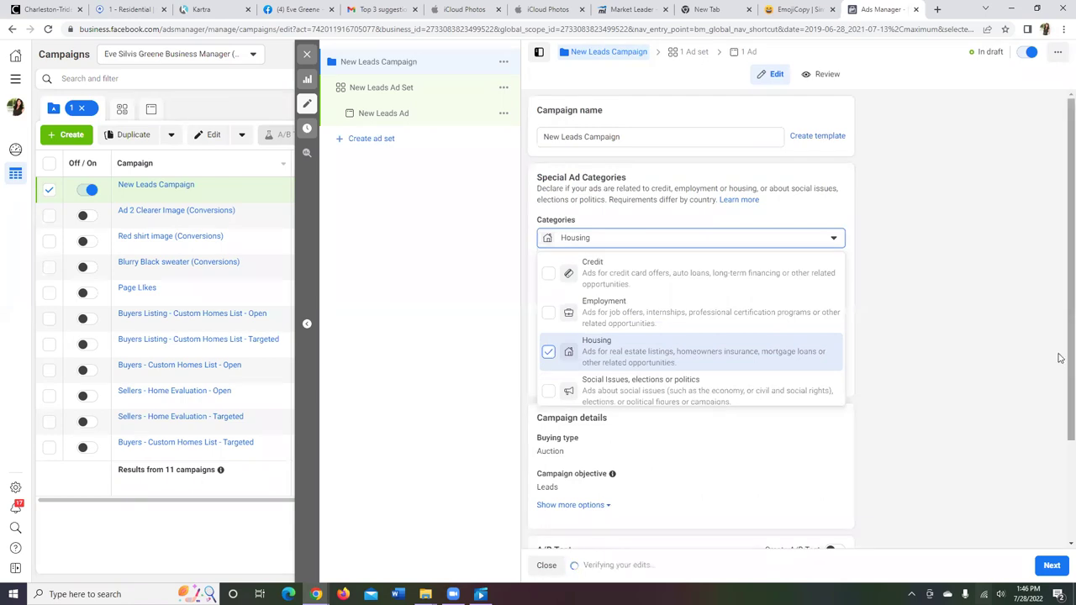
click(602, 144)
key(ctrl+a)
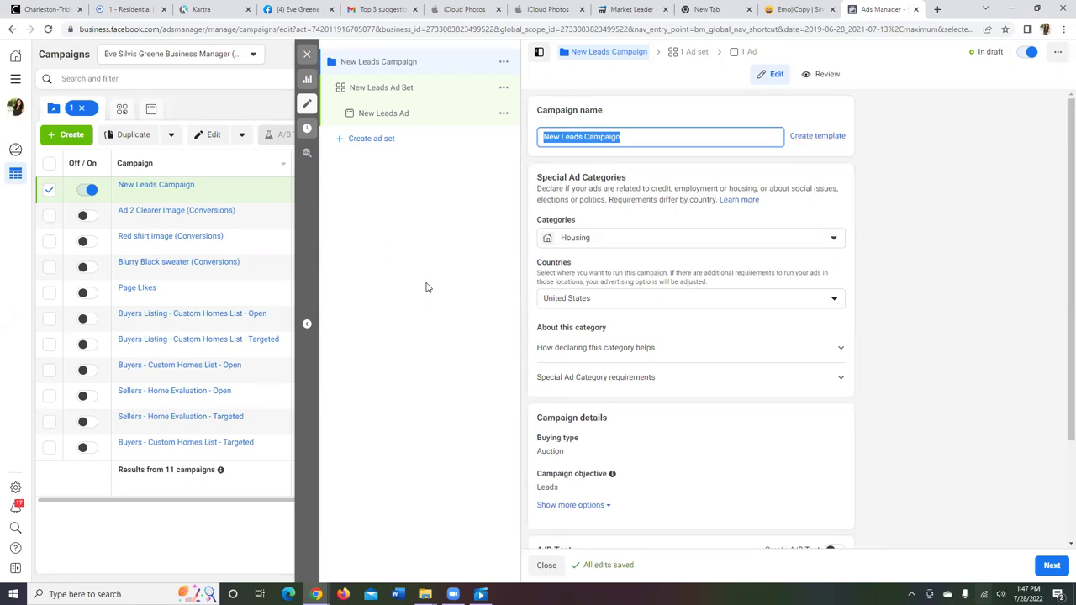
text(Video)
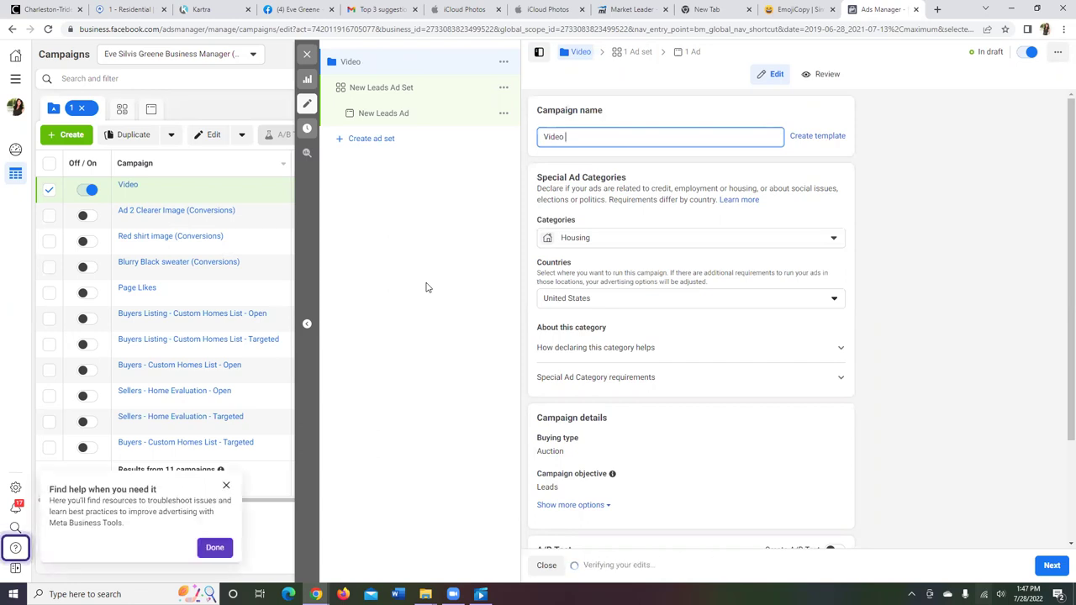
text(-3 Must Do)
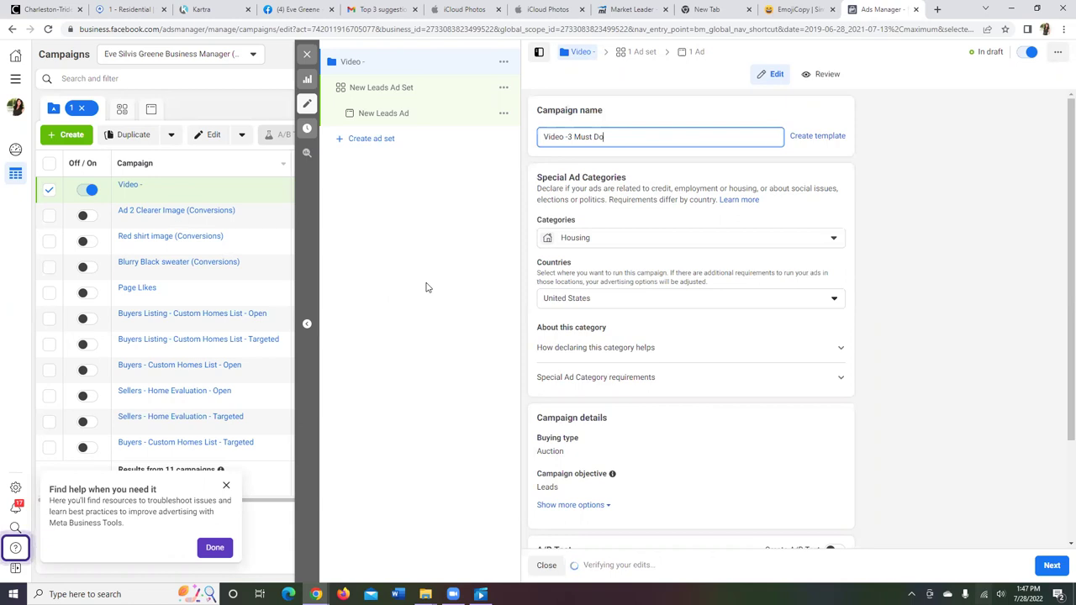
text(,s)
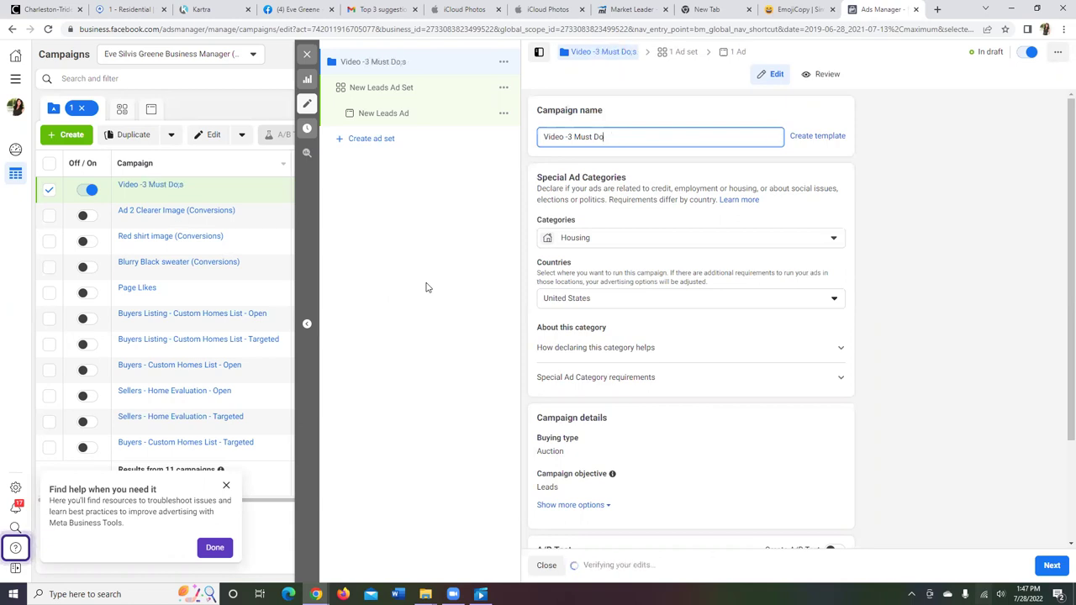
key(BackSpace)
key(BackSpace)
text('s ()
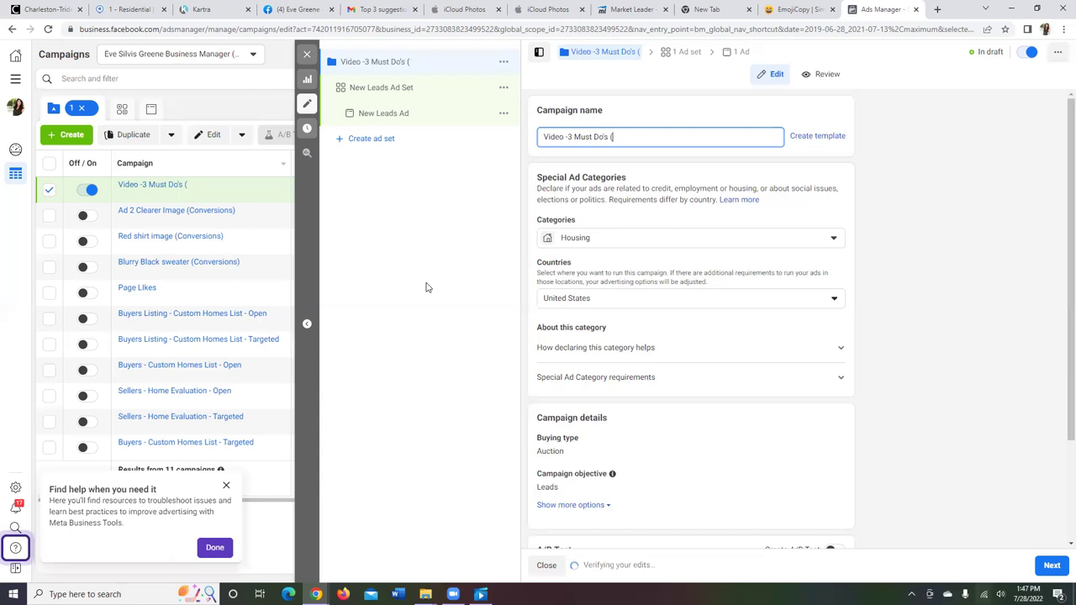
text(Leads))
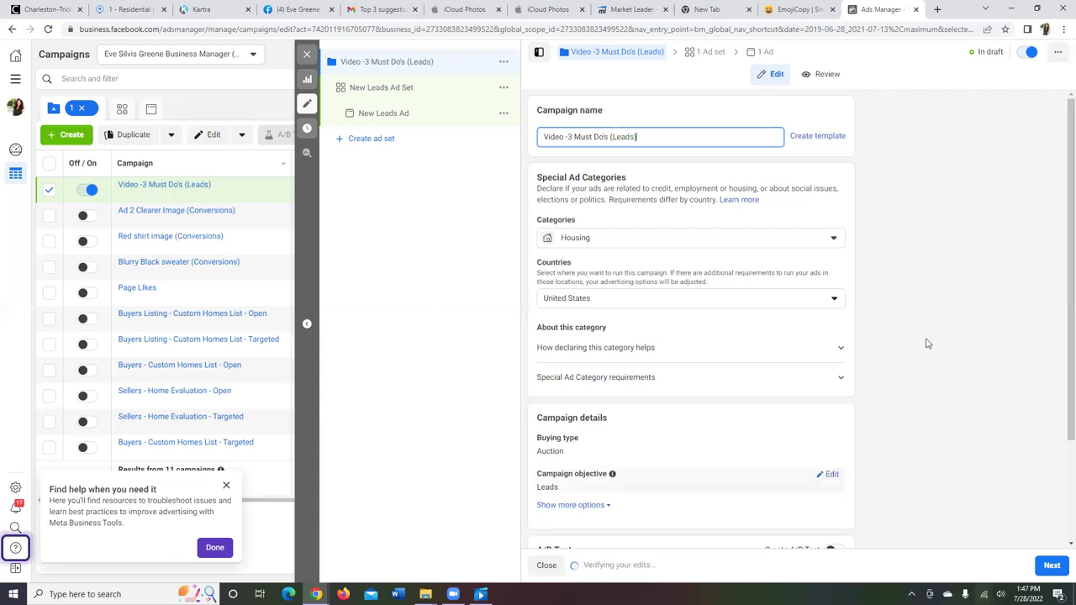
drag(1059, 305, 1059, 389)
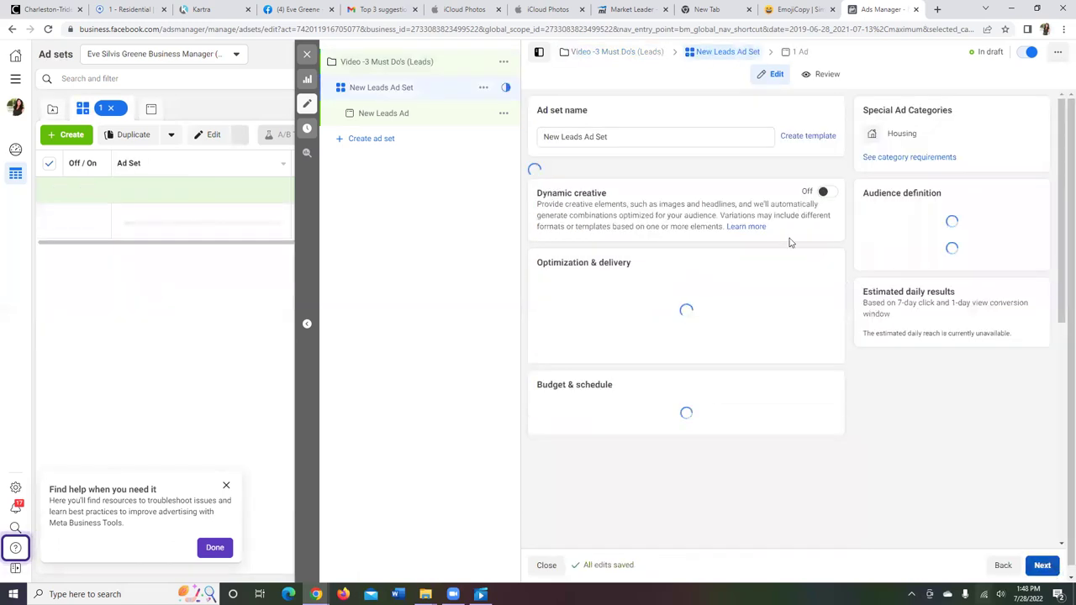
Step: Clear the default ad set name and set the conversion event to Seller Guide Leads
click(630, 135)
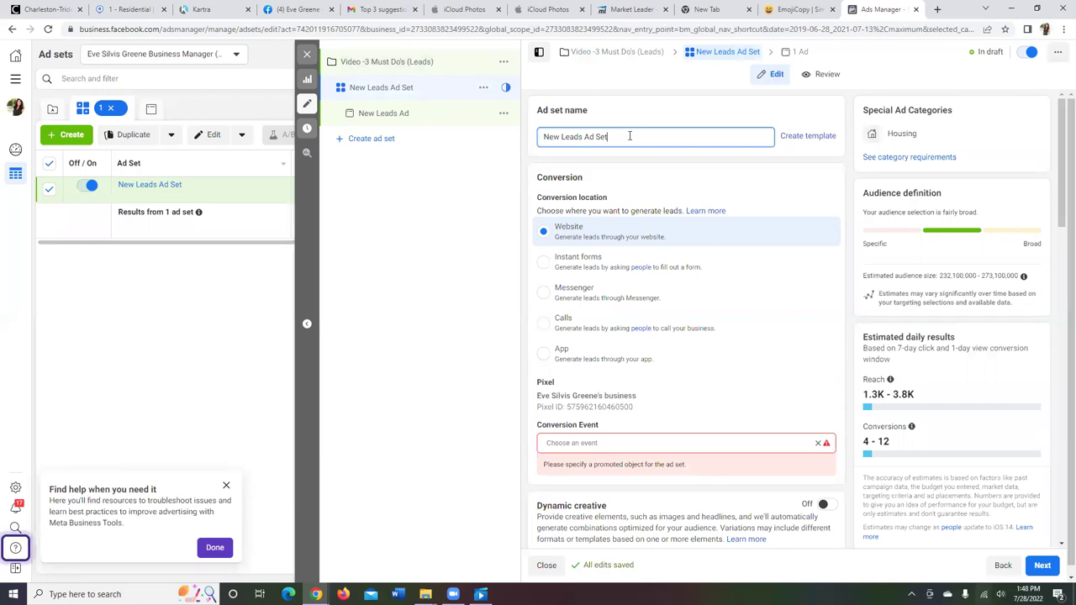
key(BackSpace)
key(BackSpace)
key(BackSpace)
key(BackSpace)
key(BackSpace)
key(BackSpace)
key(BackSpace)
key(BackSpace)
key(BackSpace)
key(BackSpace)
key(BackSpace)
key(BackSpace)
key(BackSpace)
key(BackSpace)
key(BackSpace)
key(BackSpace)
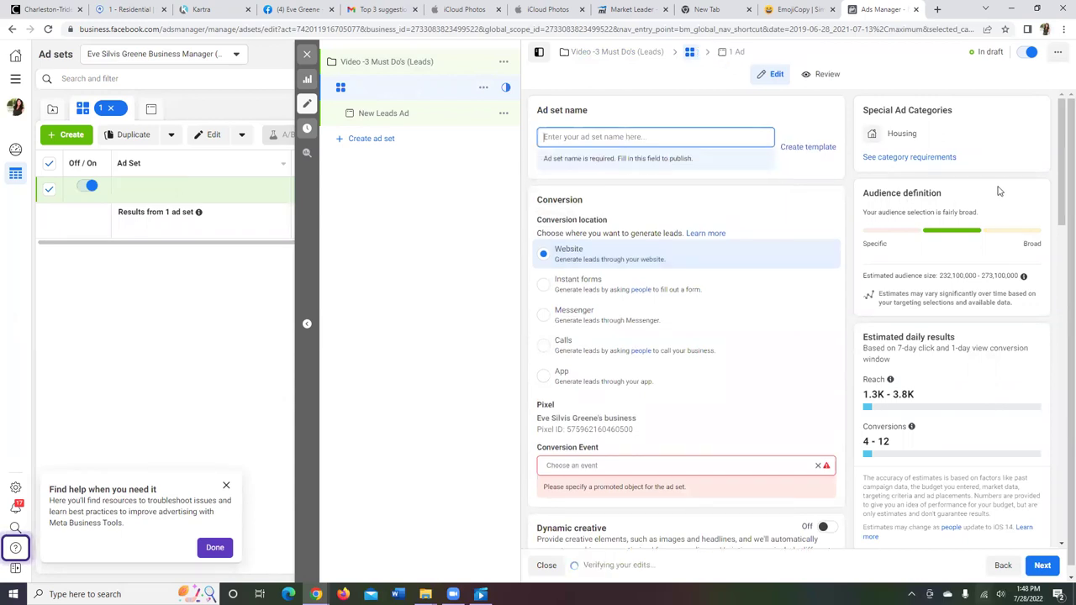
drag(1062, 219, 1062, 293)
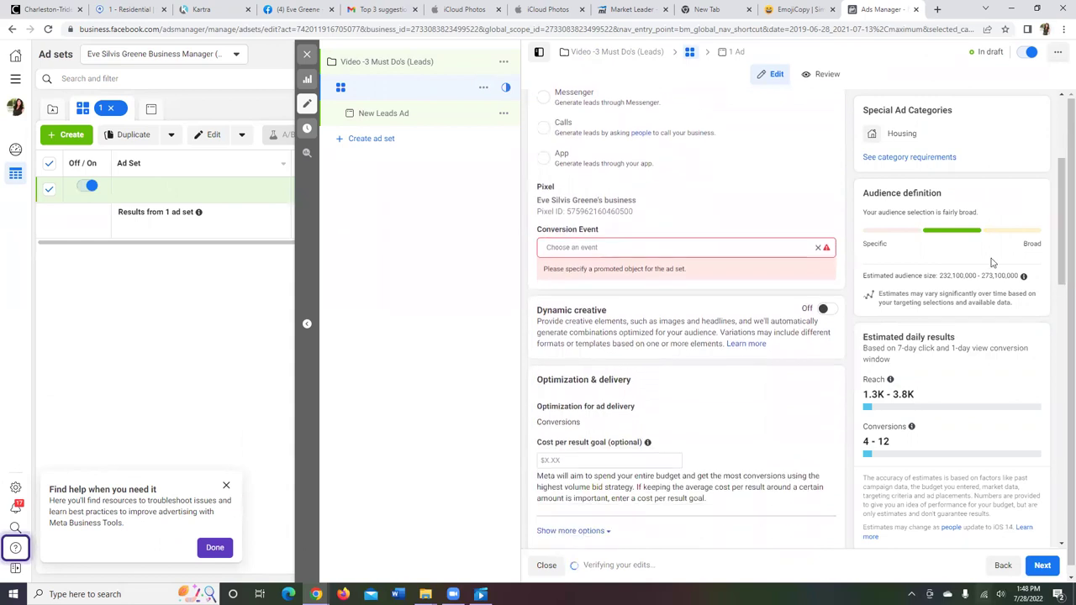
click(775, 244)
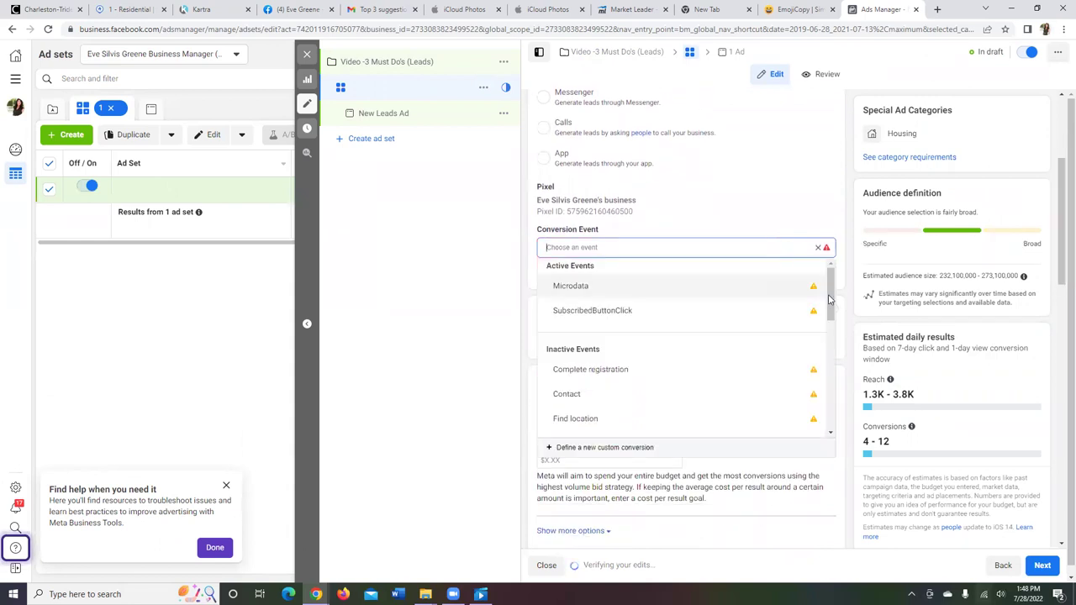
drag(832, 298, 831, 352)
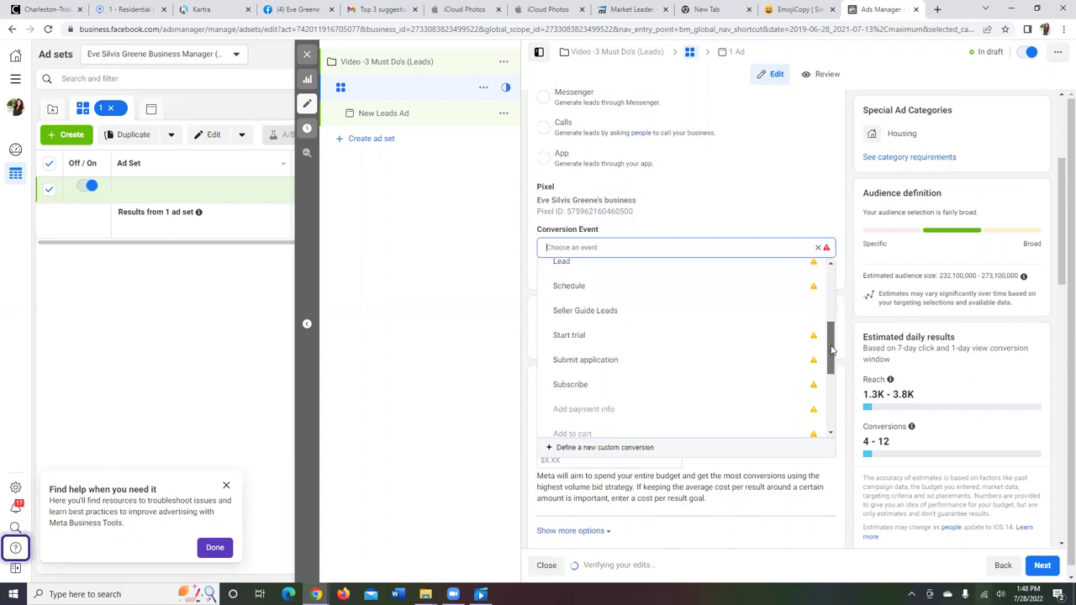
click(688, 310)
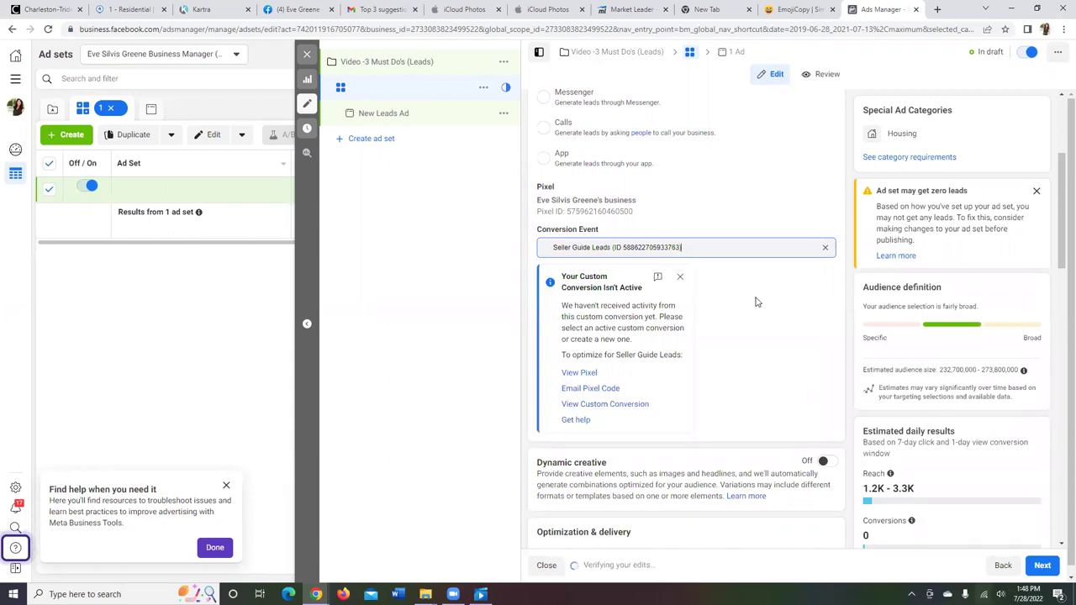
drag(1060, 248, 1061, 378)
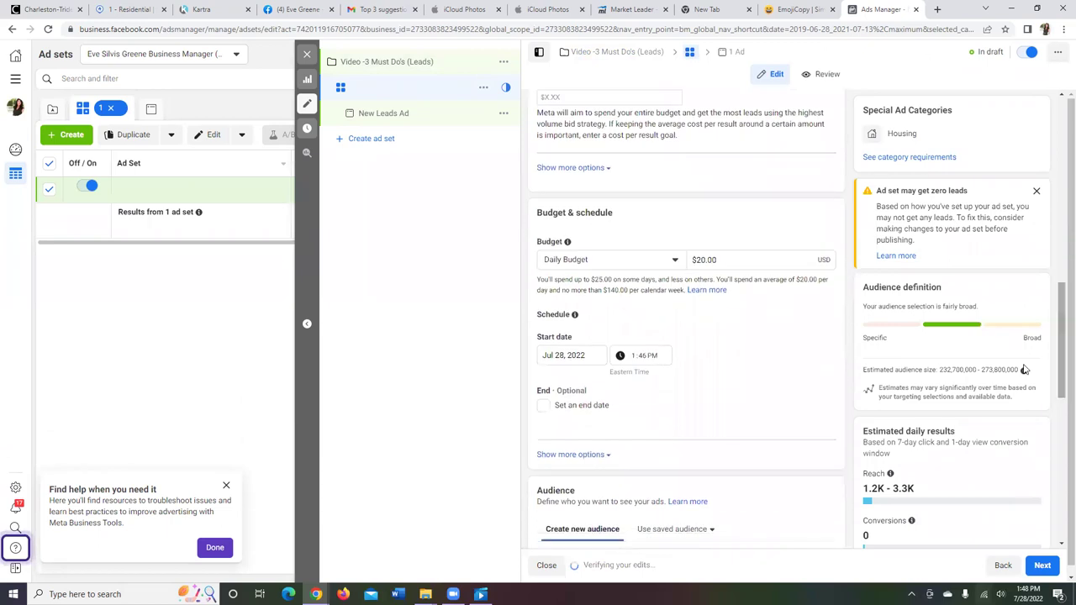
Step: Lower the ad set's daily budget from $20.00 to $10.00
click(756, 261)
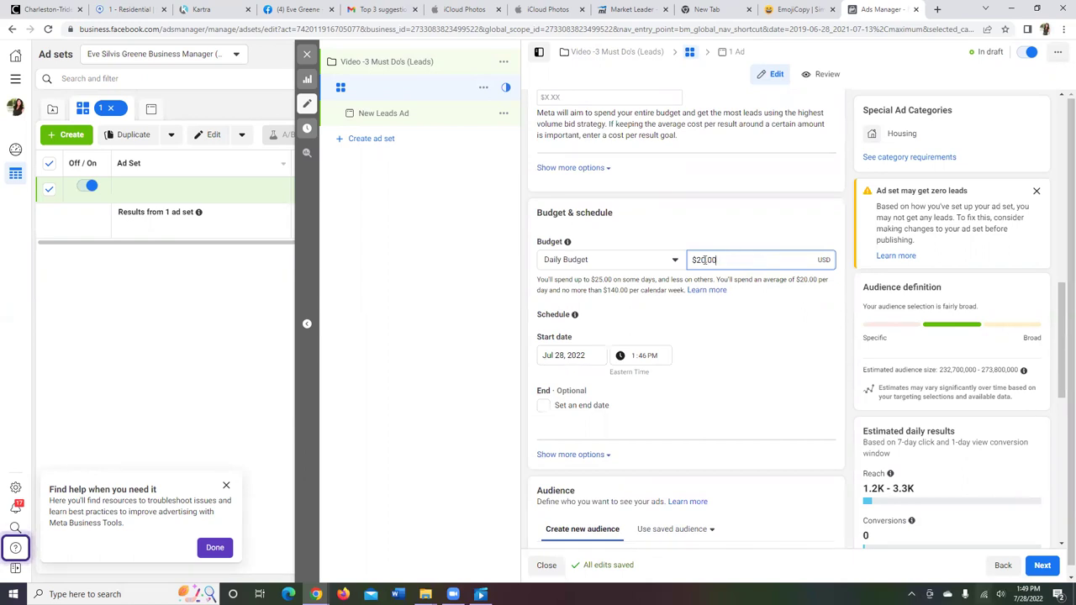
key(BackSpace)
text(1)
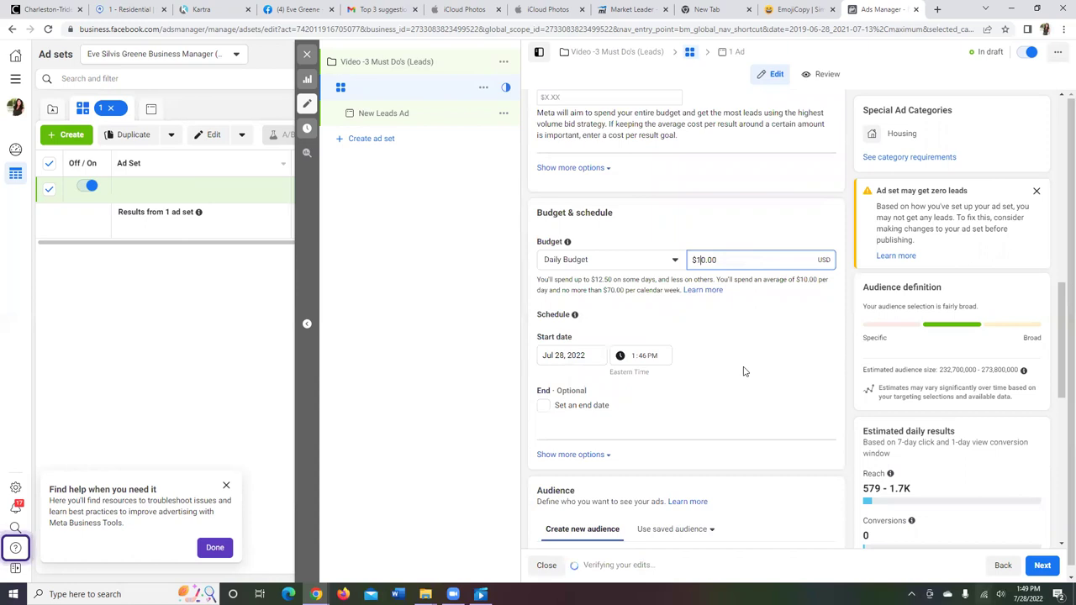
Step: Schedule the ad set to start Jul 30, 2022 at 6:00 AM and enable an end date
click(572, 357)
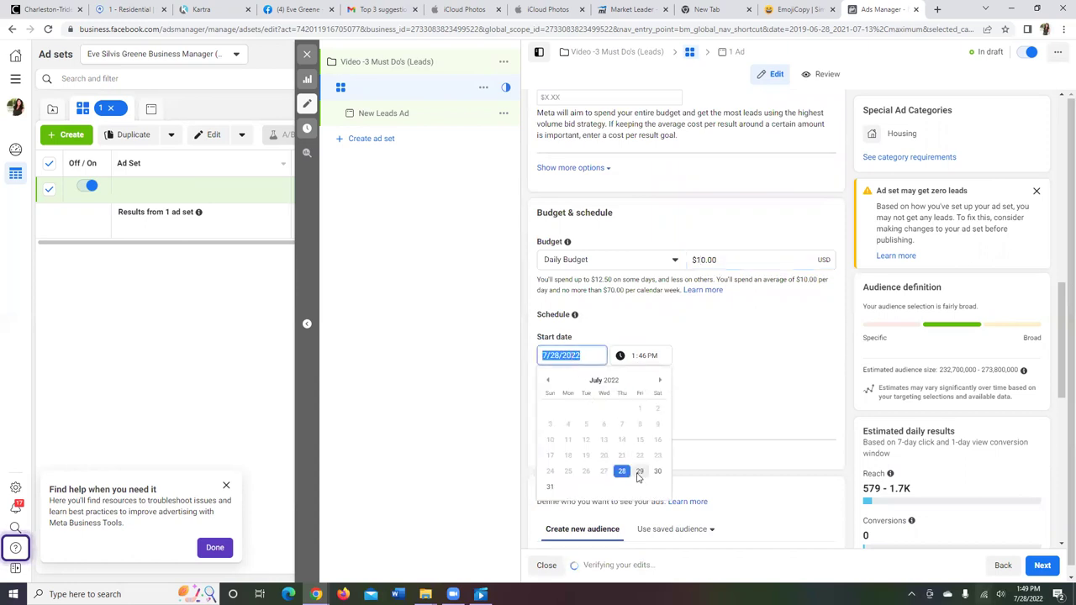
click(639, 473)
click(657, 359)
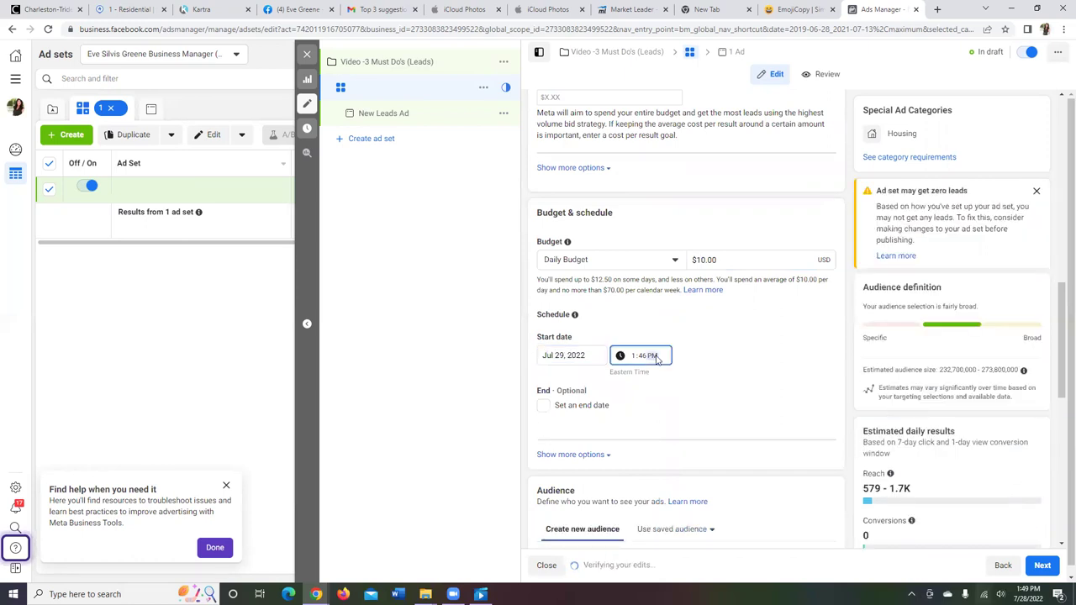
click(636, 361)
click(643, 357)
text(00 AM)
click(755, 380)
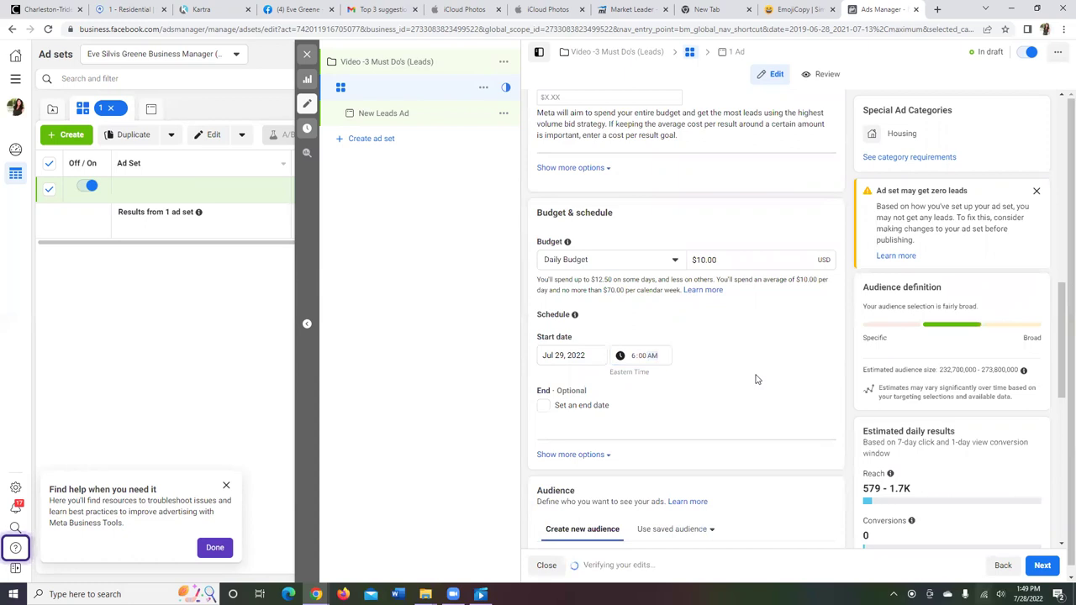
click(565, 357)
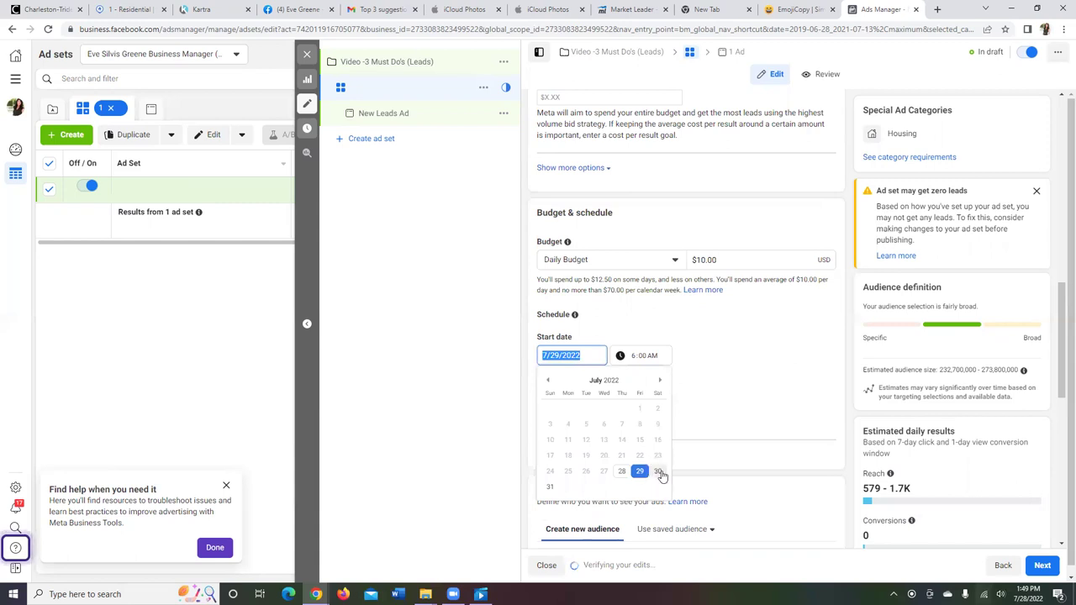
click(659, 472)
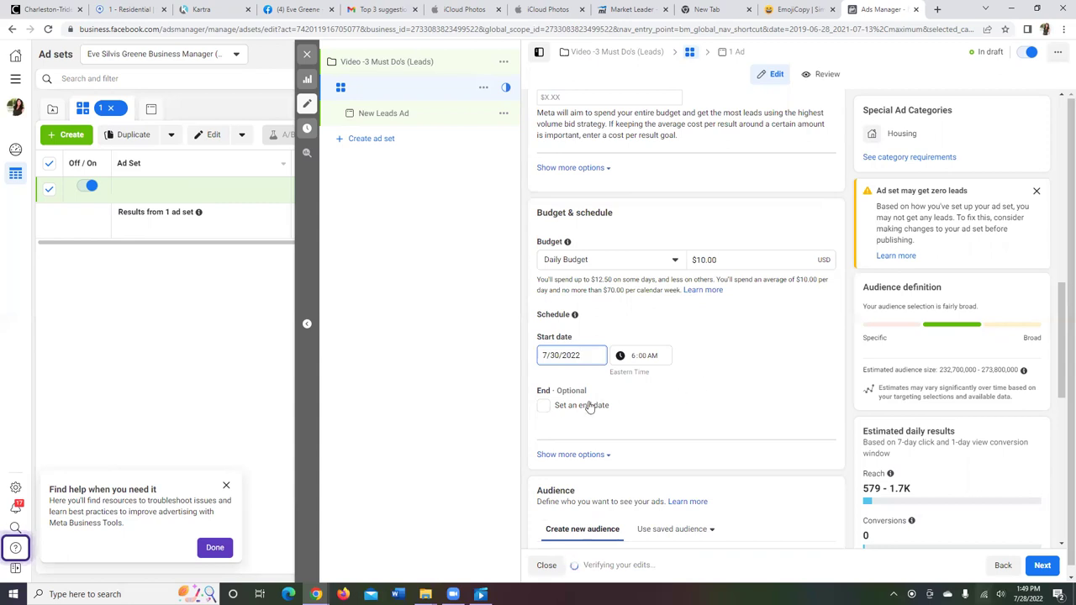
click(542, 409)
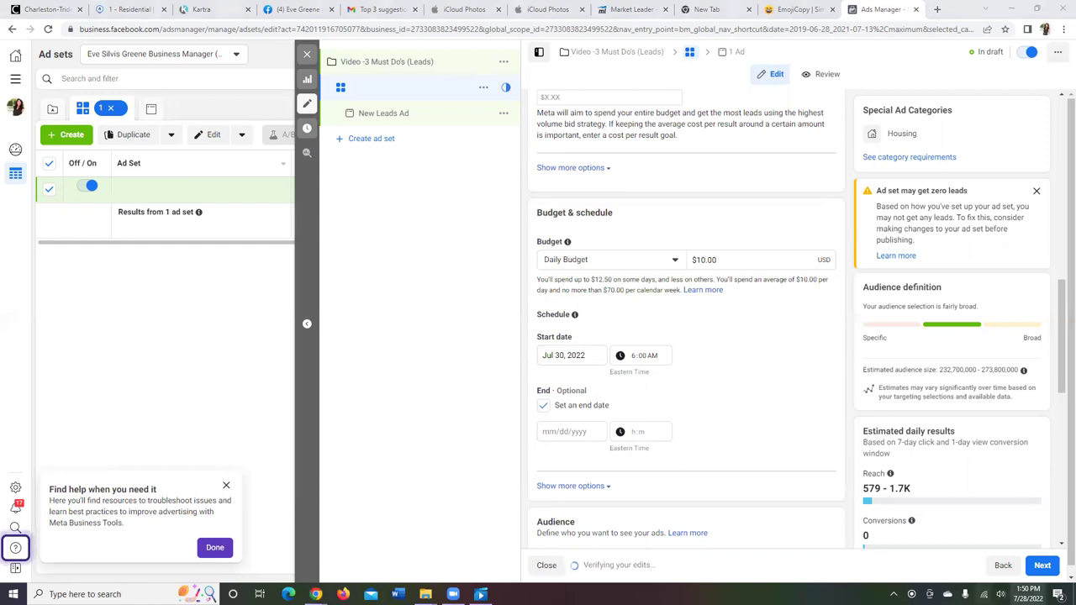
click(1042, 594)
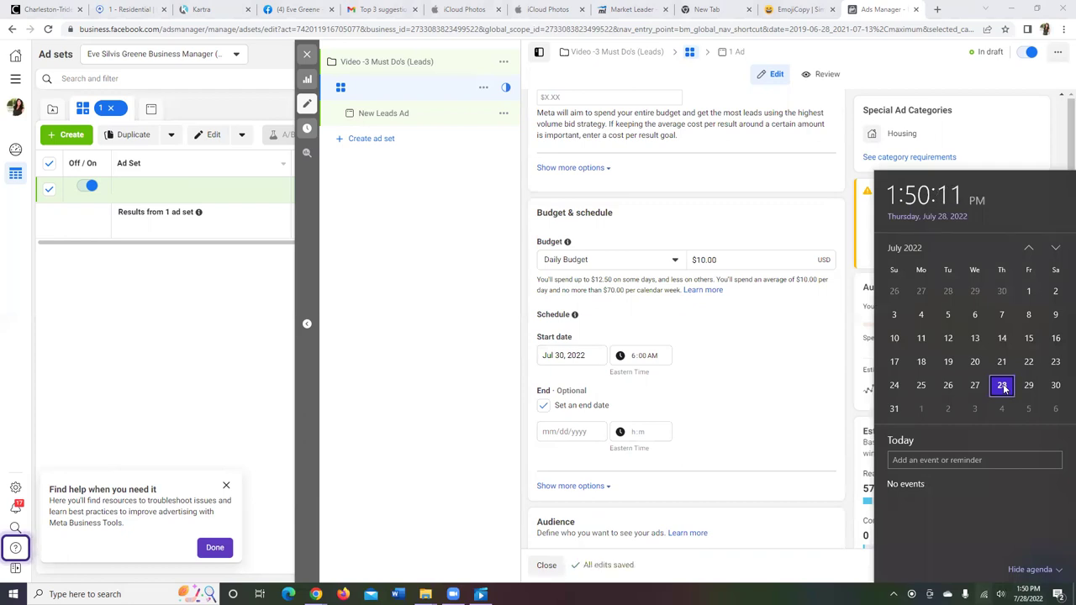
Step: Set the ad set's end date to Aug 14, 2022 at 6:00 AM Eastern Time
click(1056, 248)
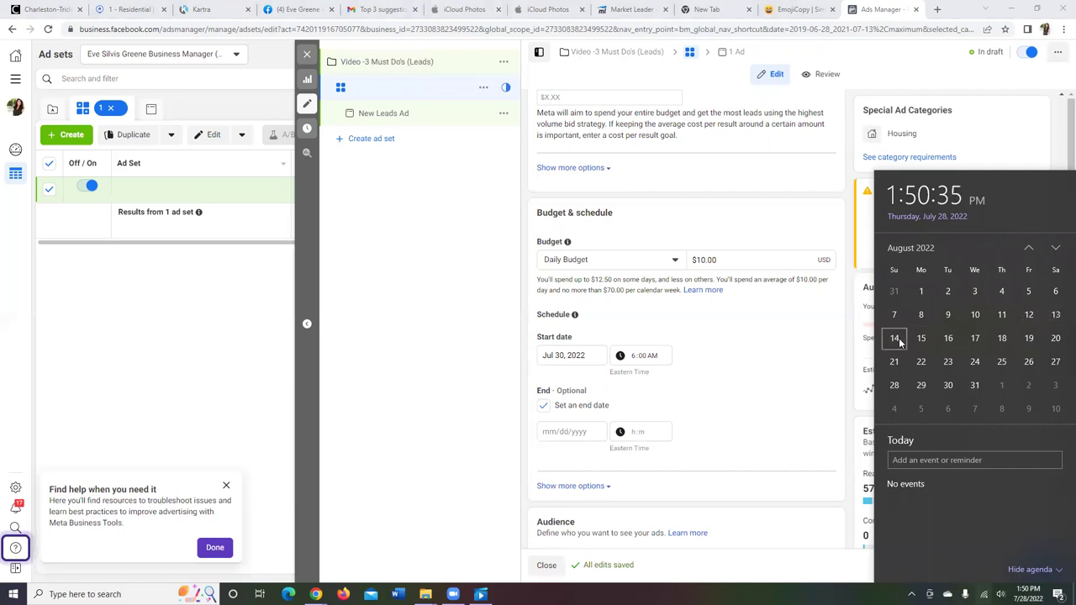
click(572, 432)
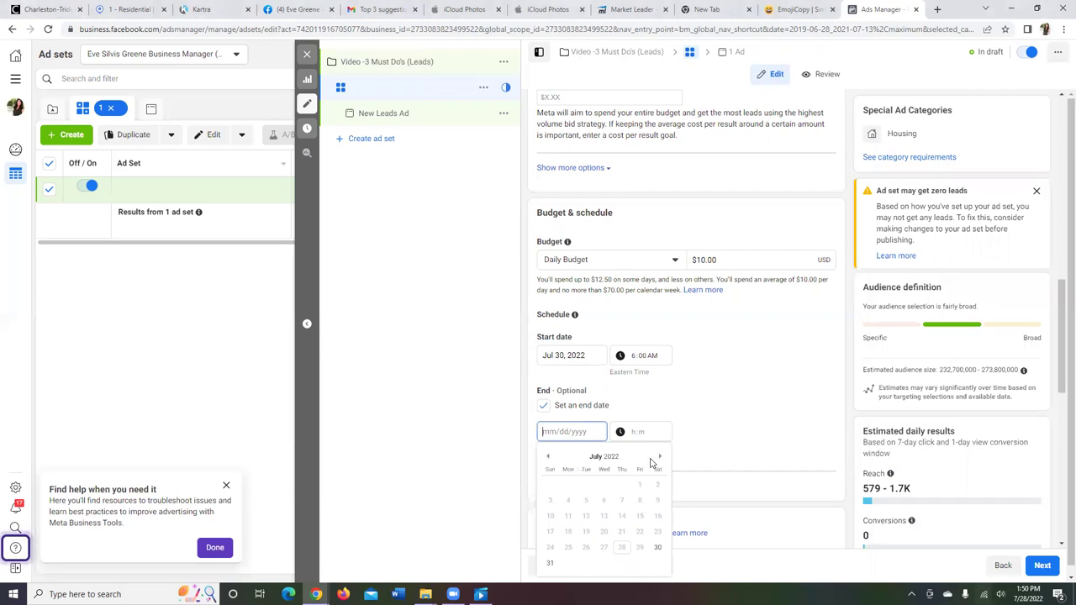
click(660, 459)
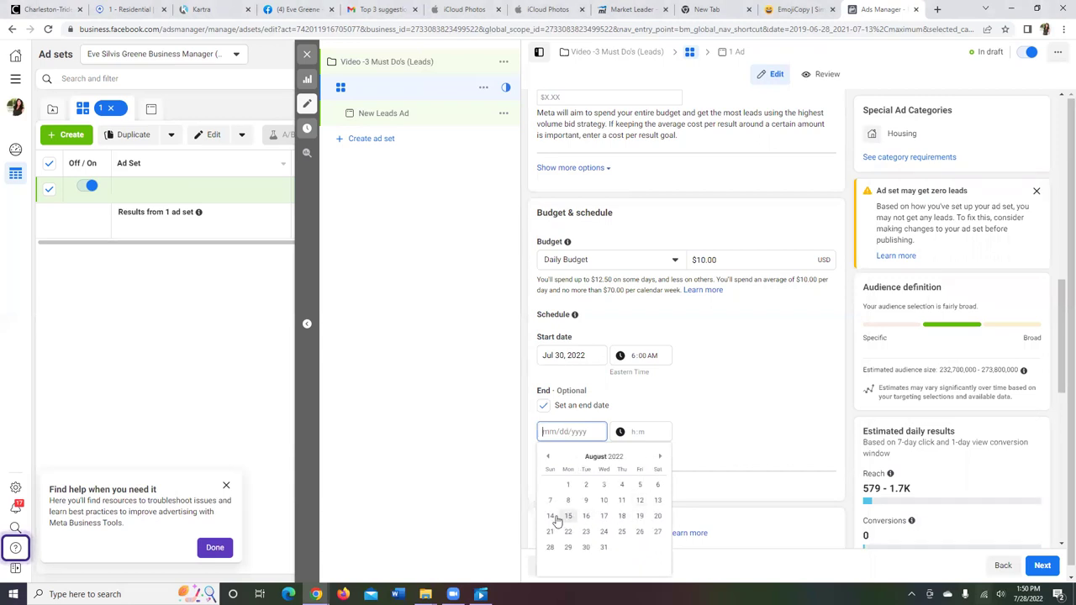
click(551, 516)
click(645, 434)
click(635, 433)
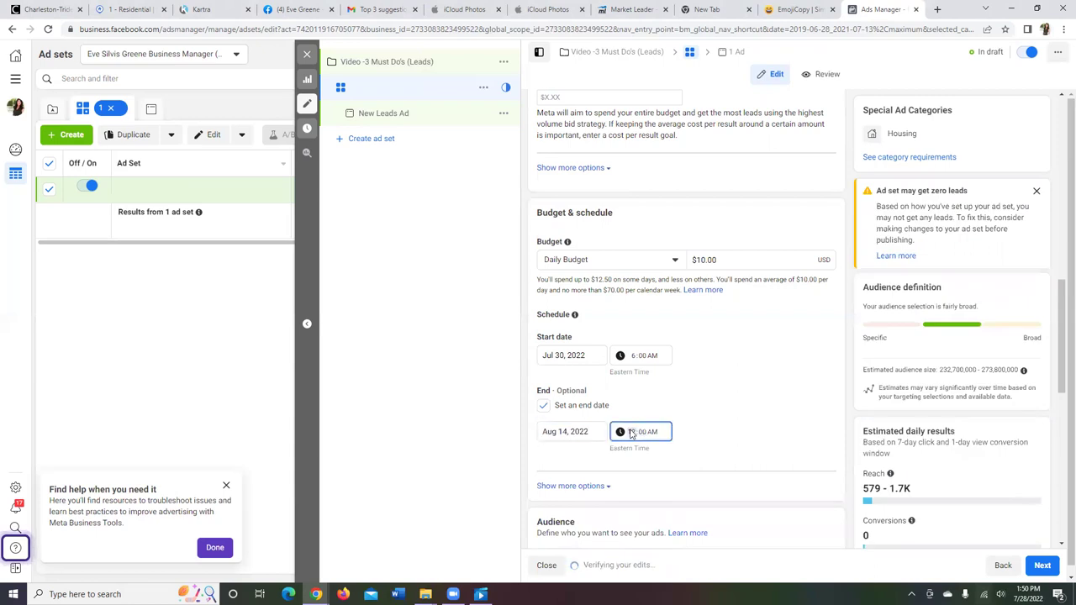
text(6)
drag(1061, 362, 1062, 397)
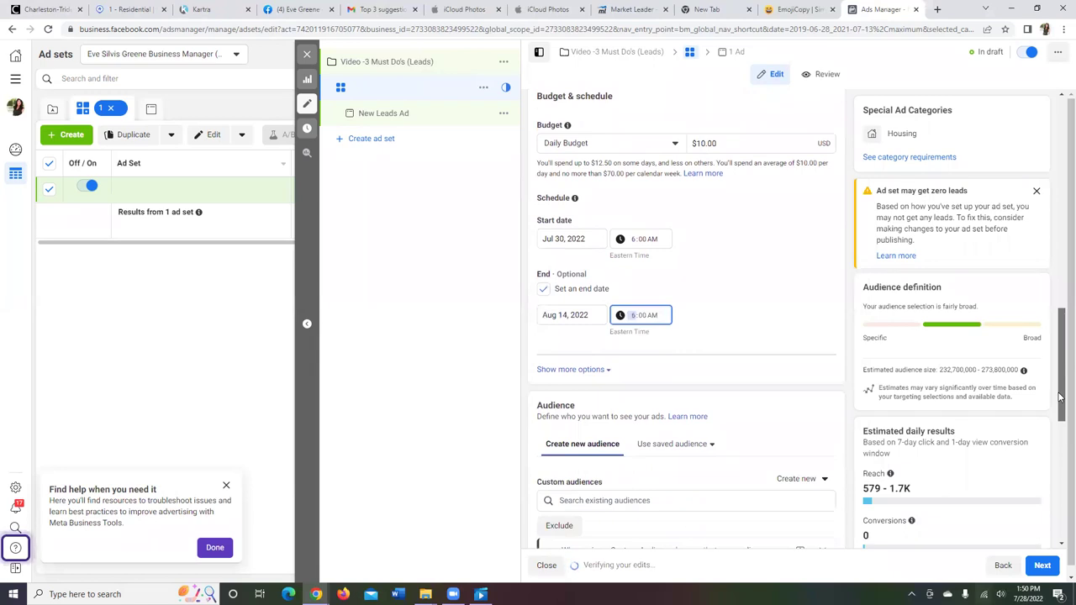
drag(1061, 397, 1061, 424)
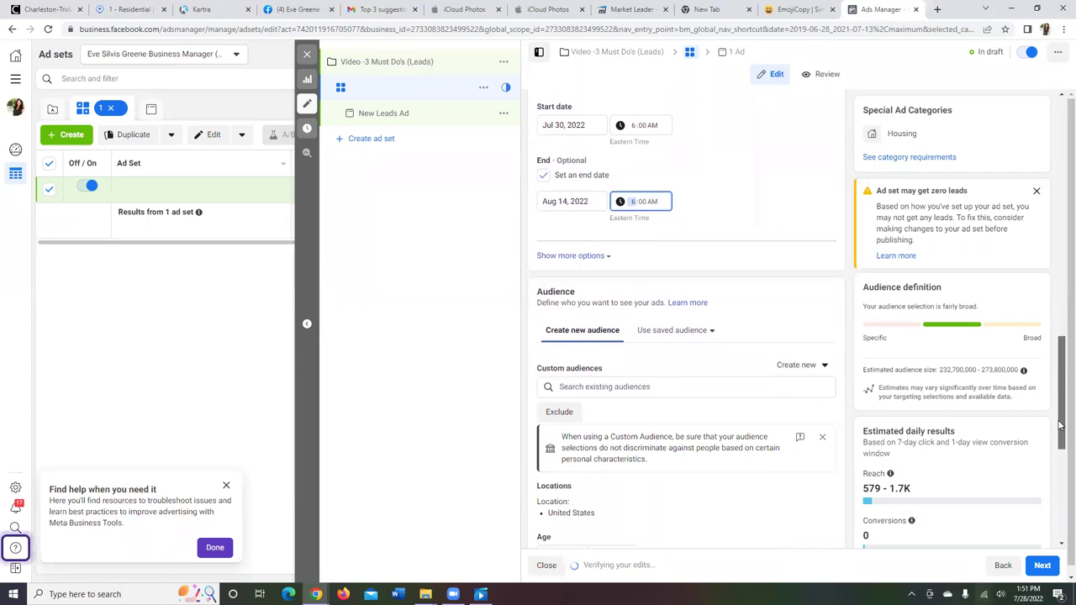
drag(1061, 425, 1062, 457)
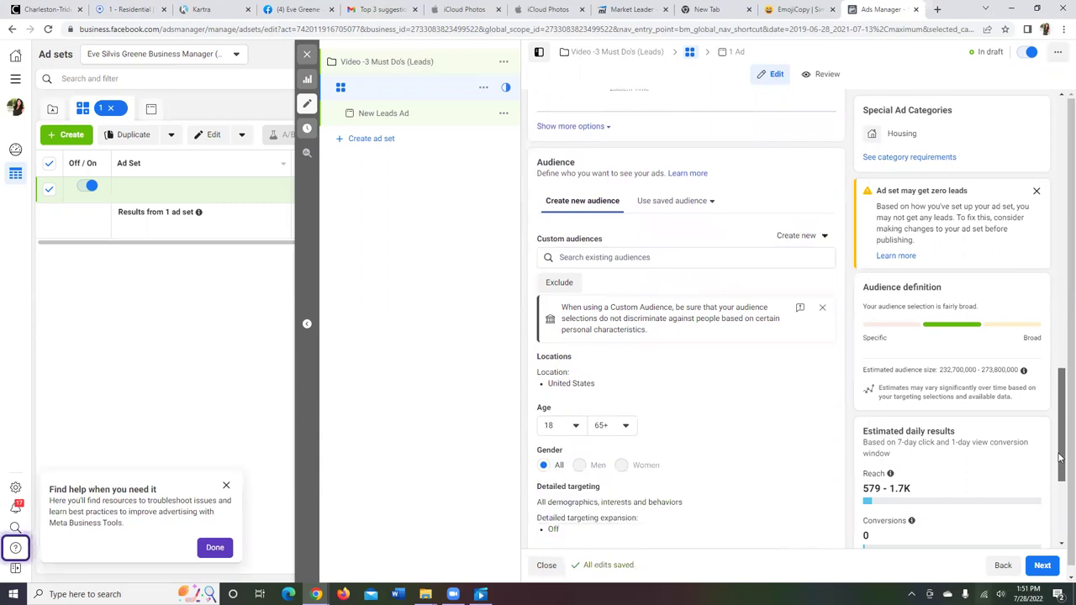
scroll(1061, 456, up, 3)
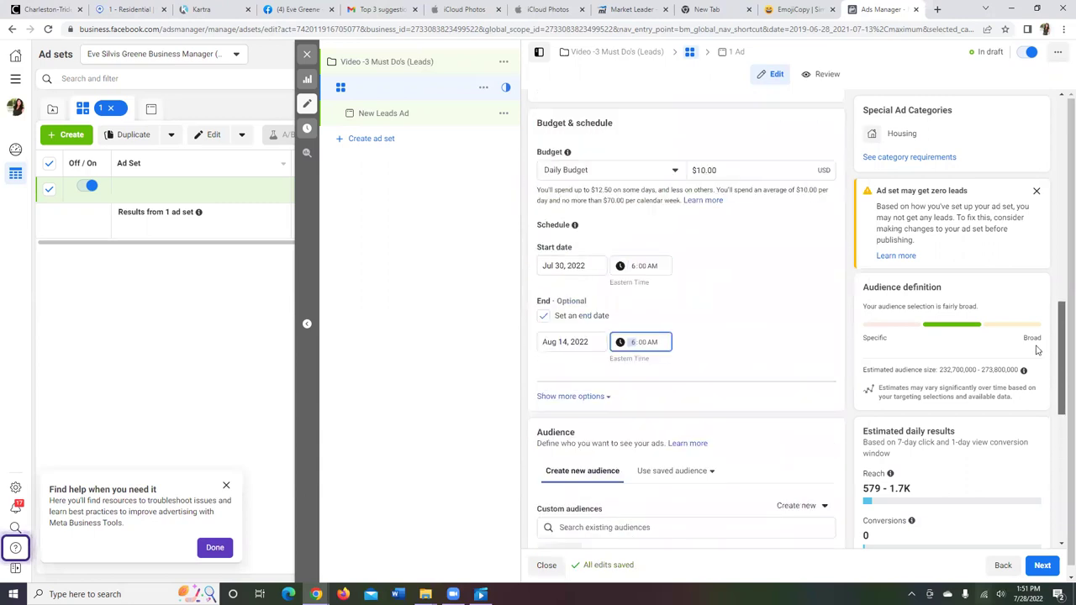
scroll(1036, 337, up, 3)
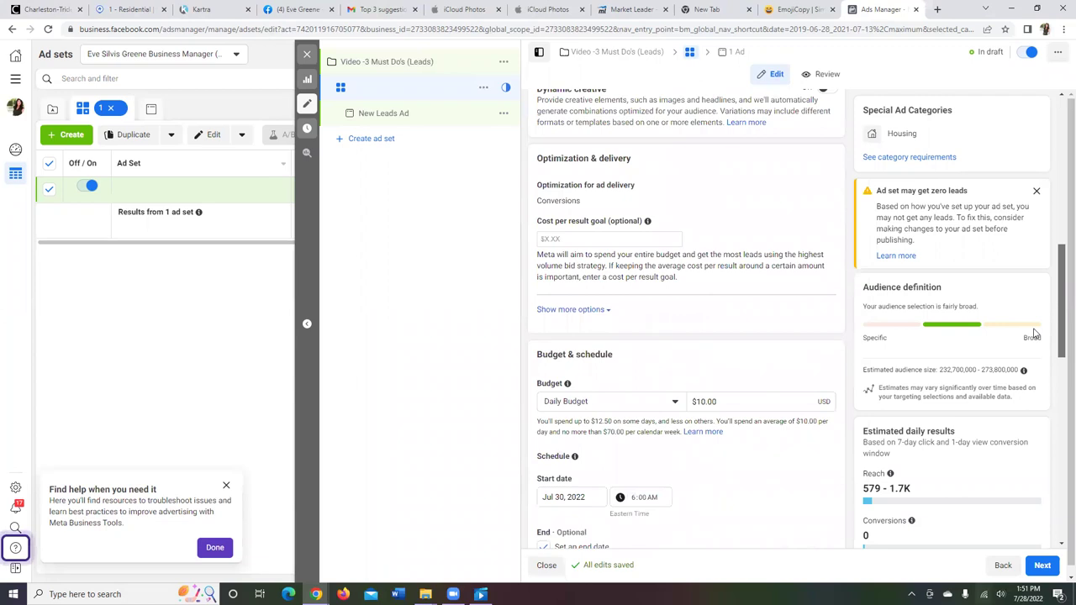
scroll(1029, 286, up, 2)
scroll(1028, 278, up, 2)
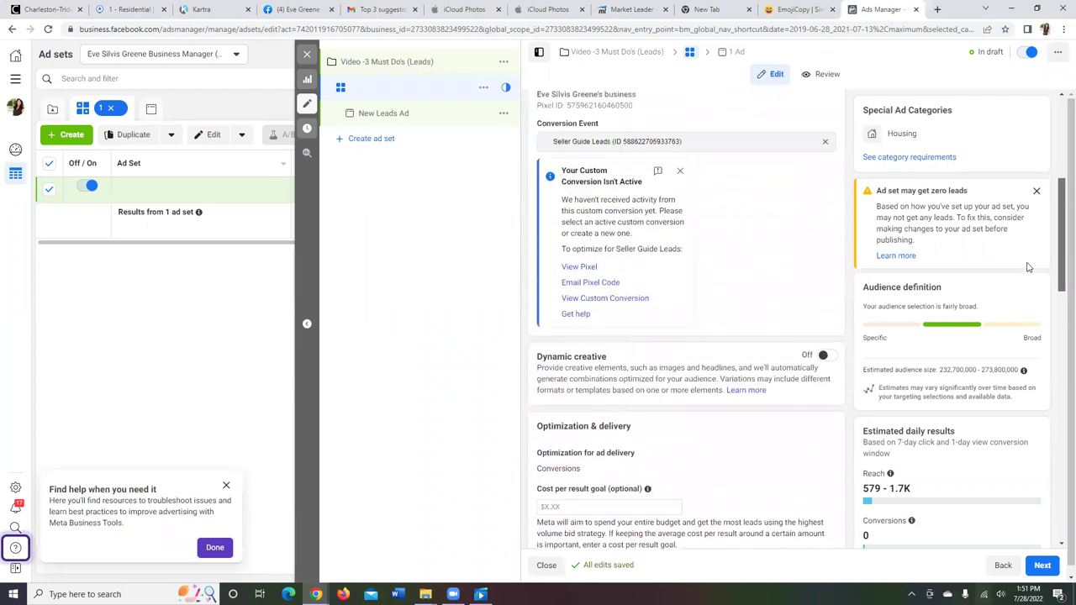
scroll(1025, 244, up, 2)
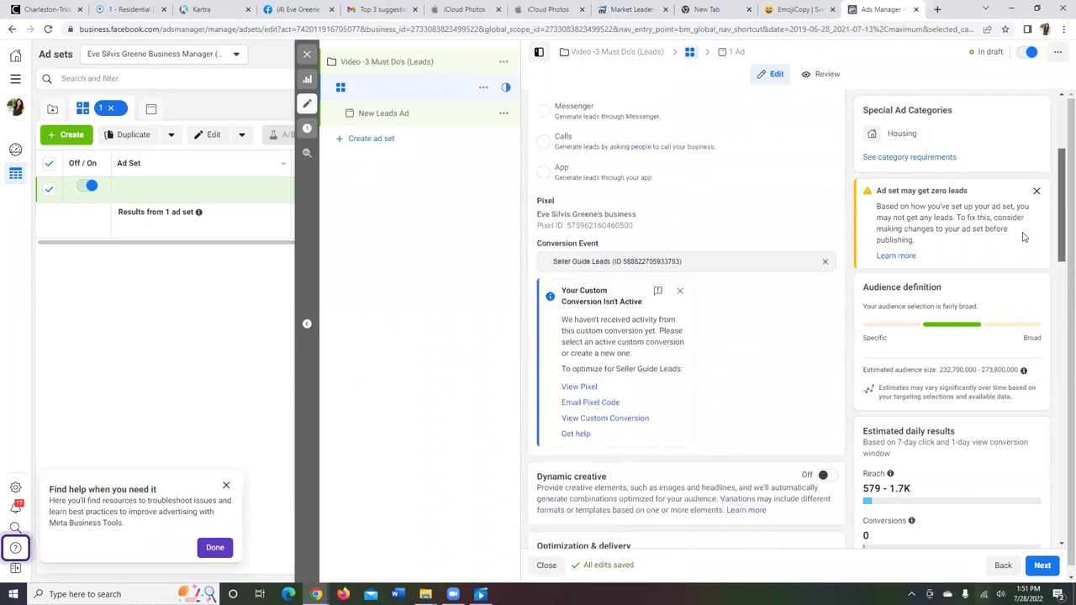
scroll(1023, 253, down, 3)
scroll(1013, 202, up, 5)
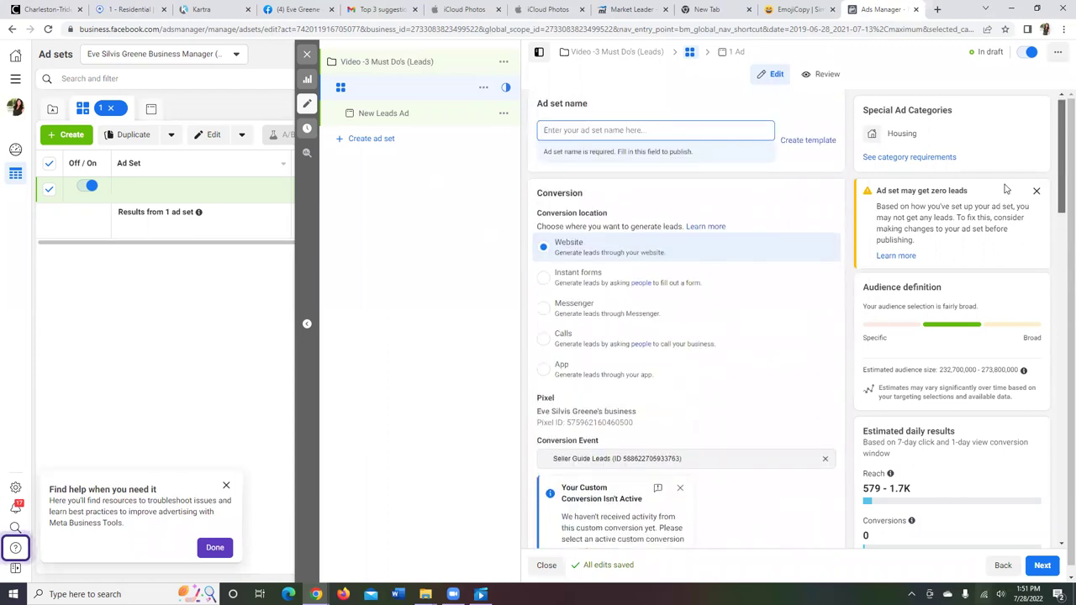
scroll(1006, 189, down, 5)
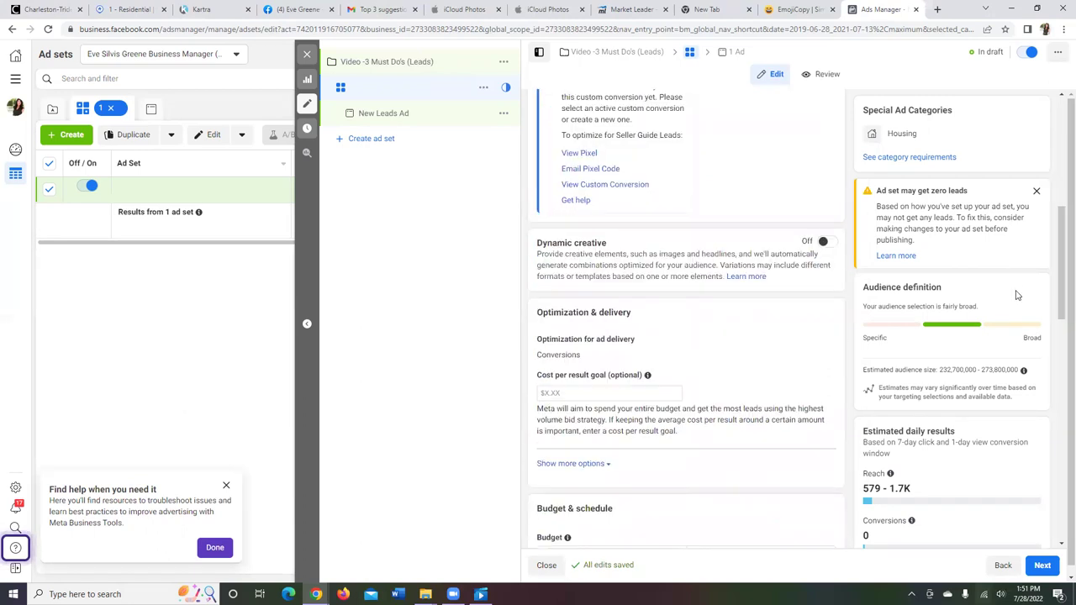
drag(1061, 305, 1061, 454)
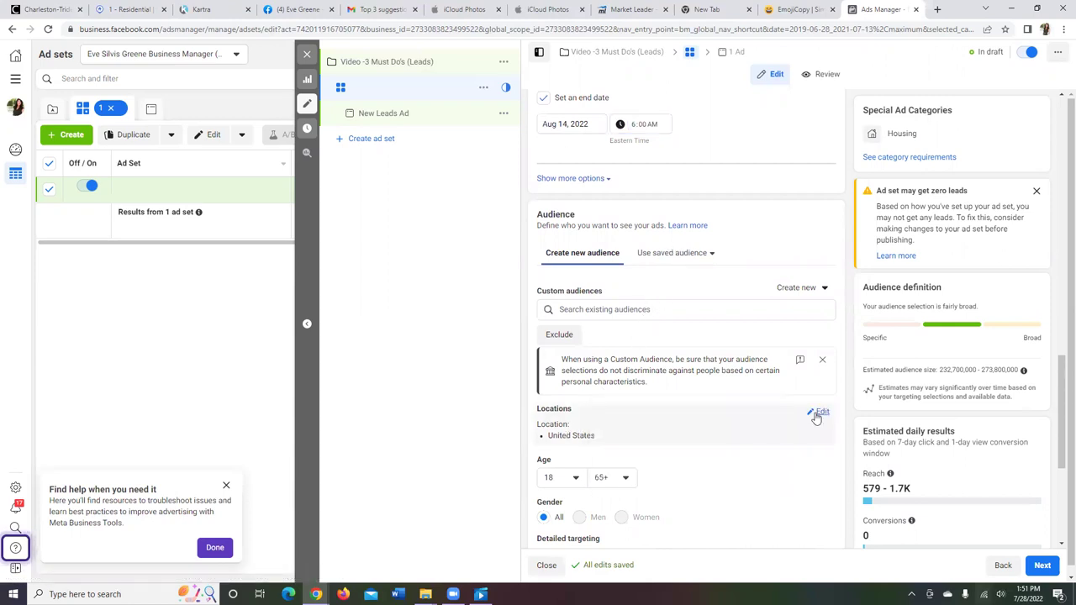
Step: Replace United States with the property's Mount Pleasant street address, targeting people living within 15 miles
click(819, 412)
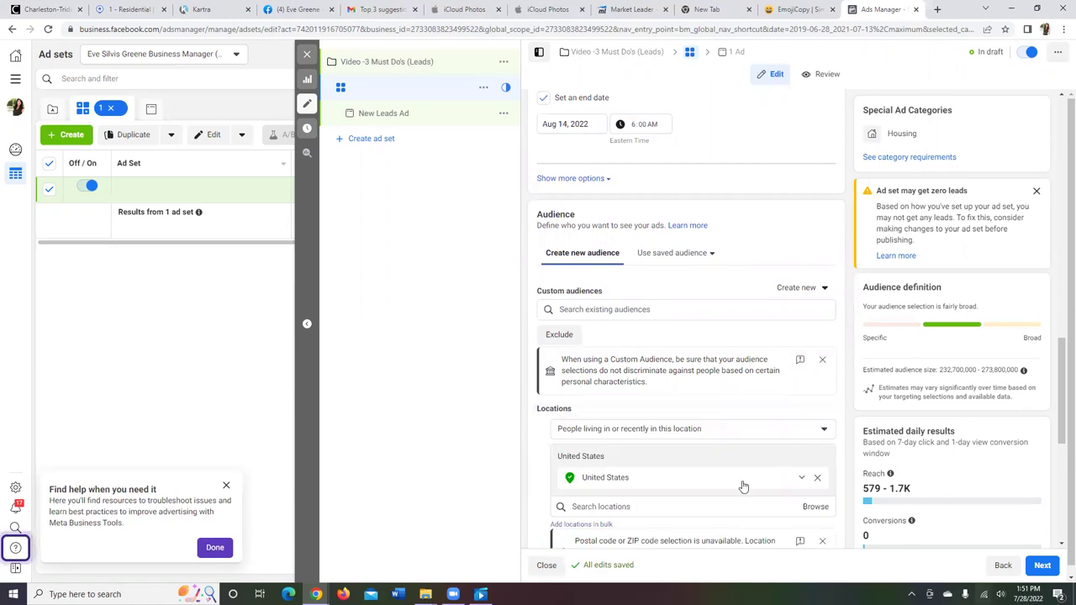
click(817, 478)
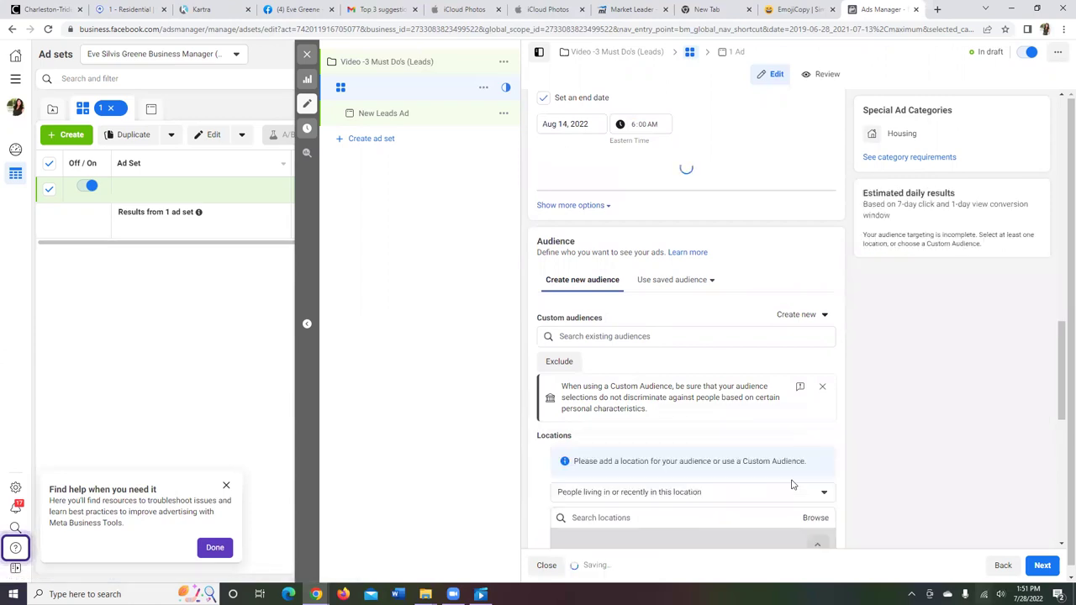
click(606, 490)
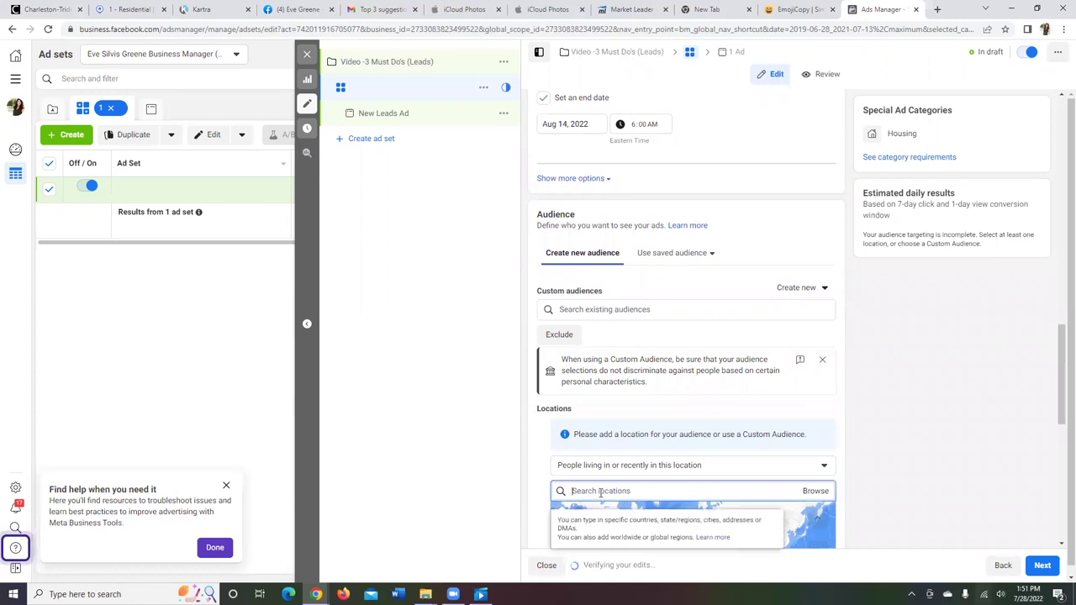
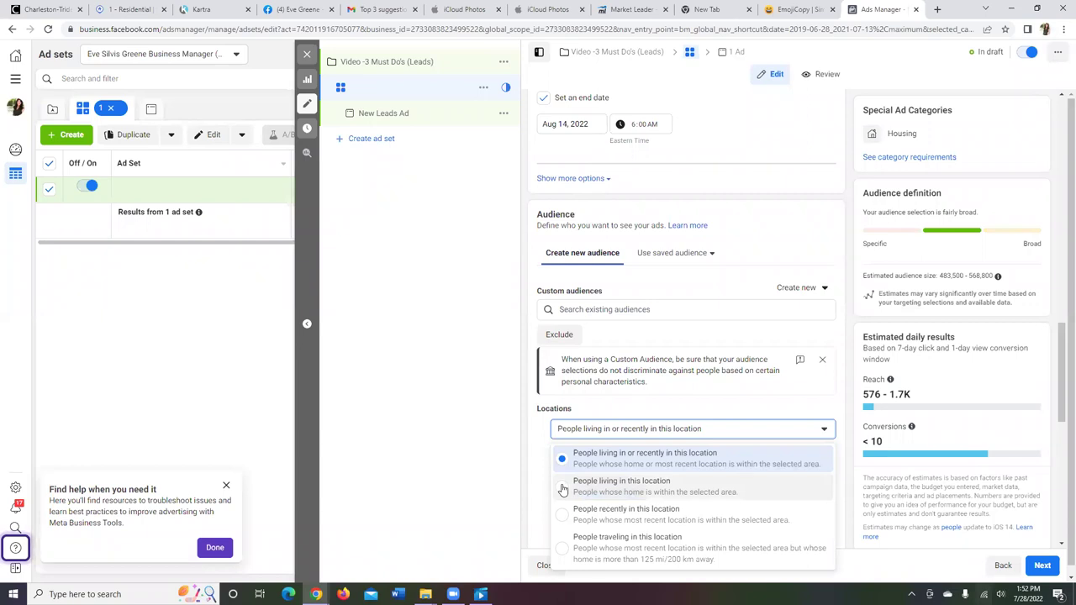
click(563, 490)
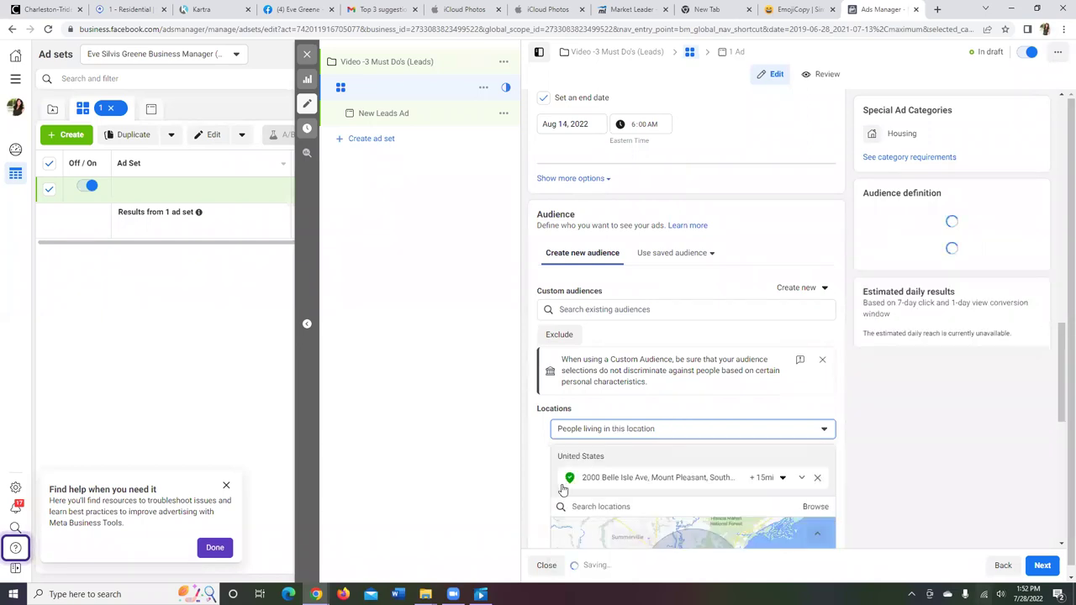
drag(1061, 376, 1061, 434)
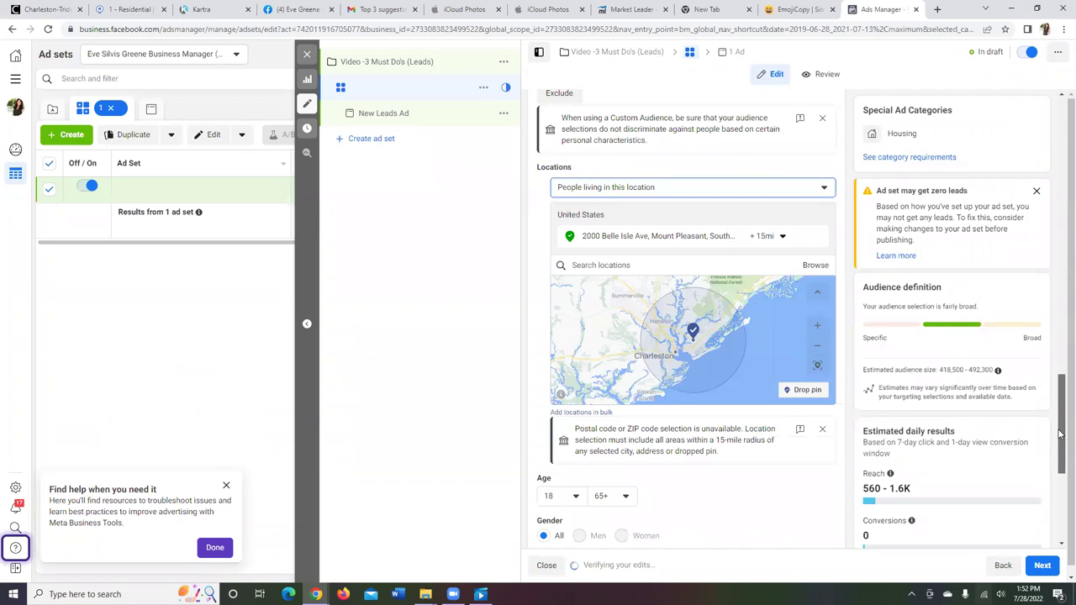
drag(1062, 434, 1061, 441)
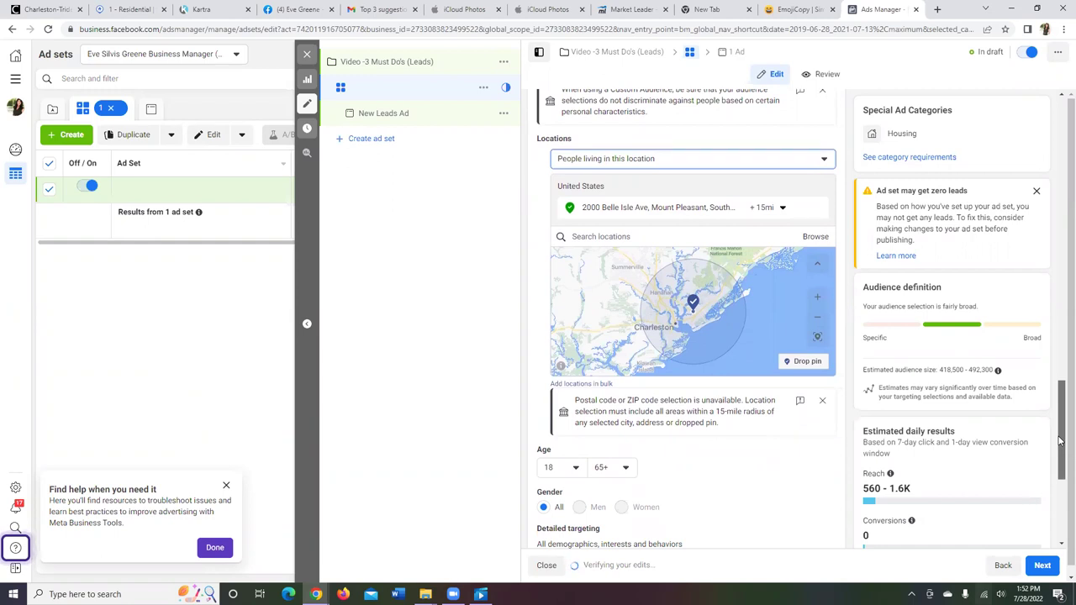
drag(1061, 440, 1046, 137)
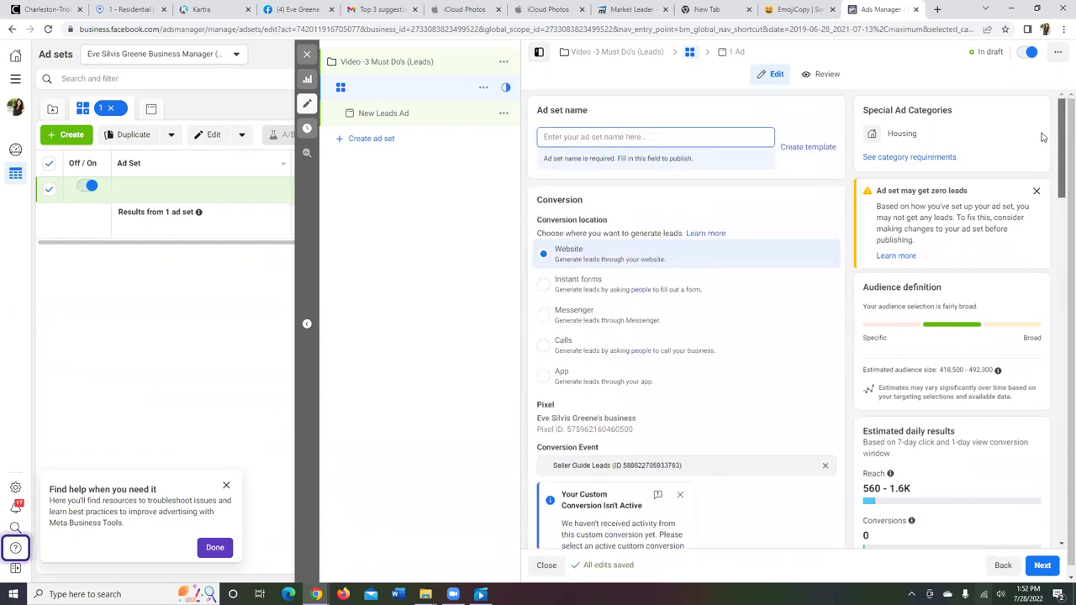
Step: Name the ad set with the property address plus '30 miles, $10/day, 15 day' from the earlier suggestion
click(582, 136)
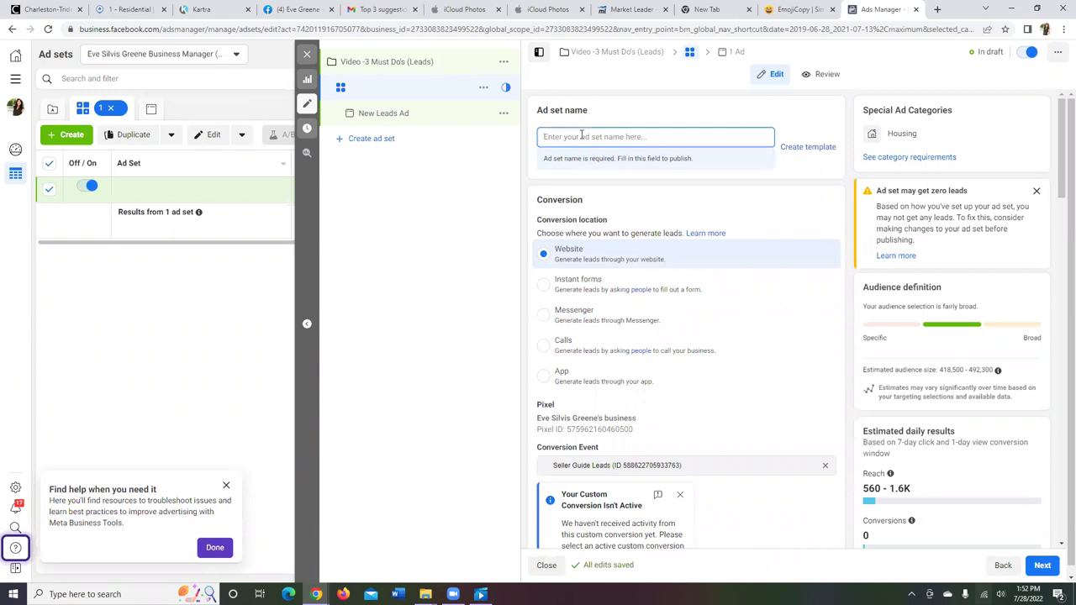
text($10)
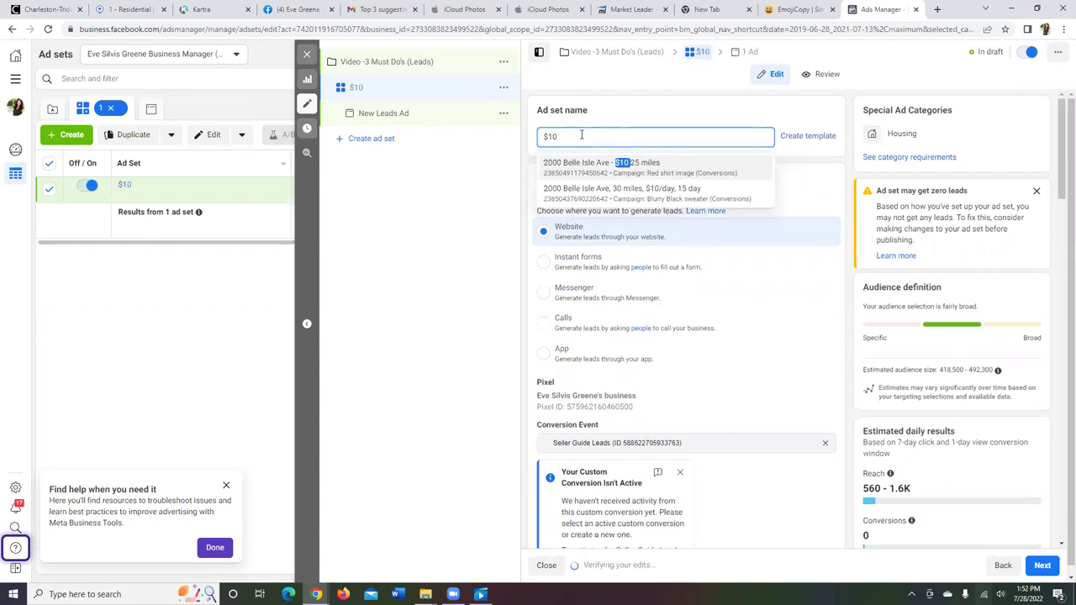
text( Dail)
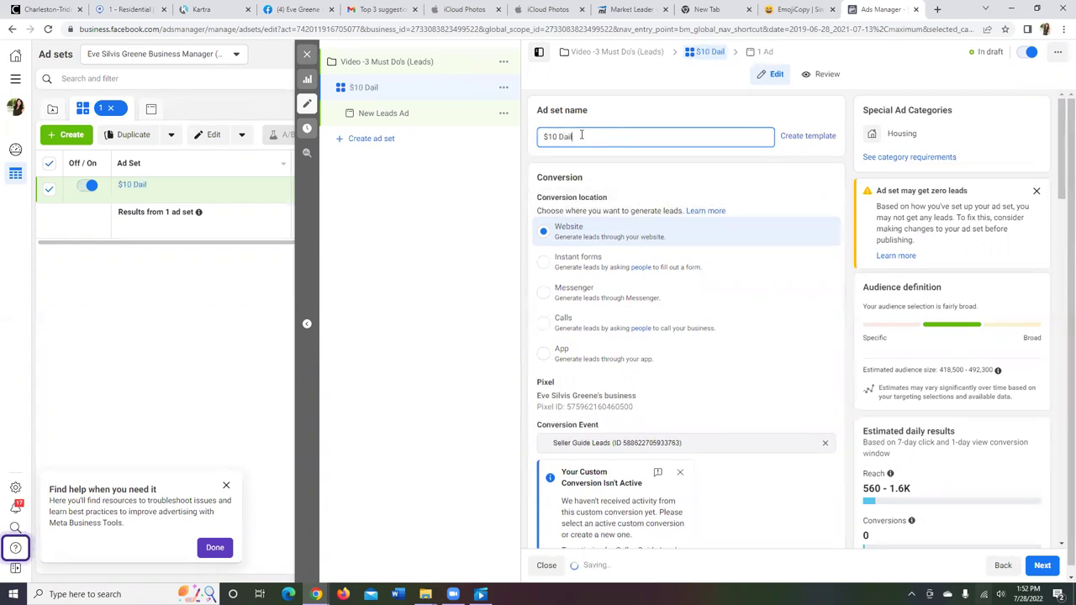
key(BackSpace)
key(BackSpace)
text(y)
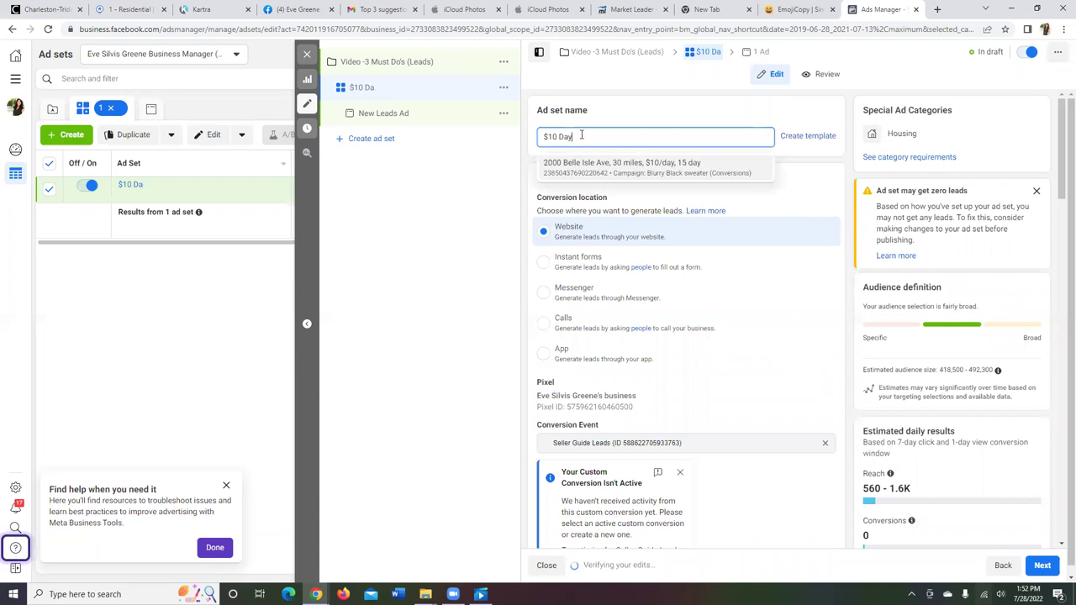
text(/2000)
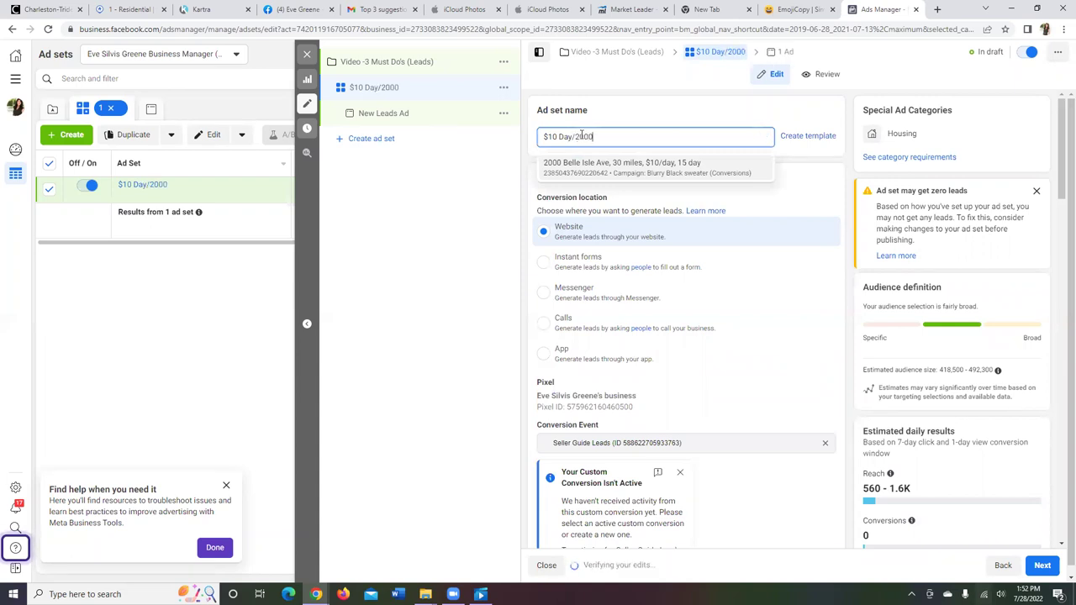
click(604, 166)
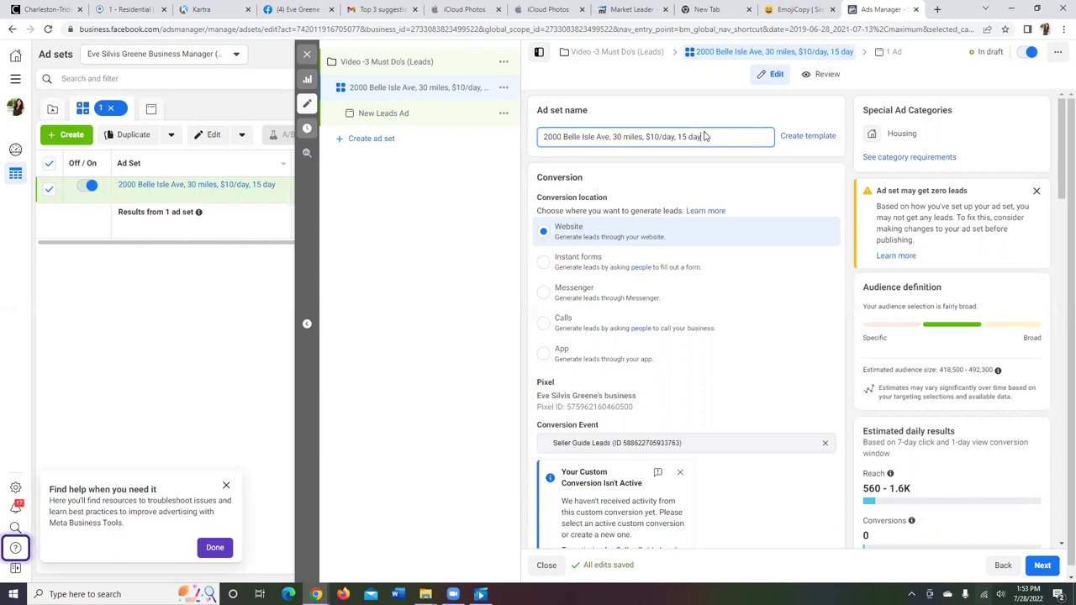
drag(1061, 151, 1057, 489)
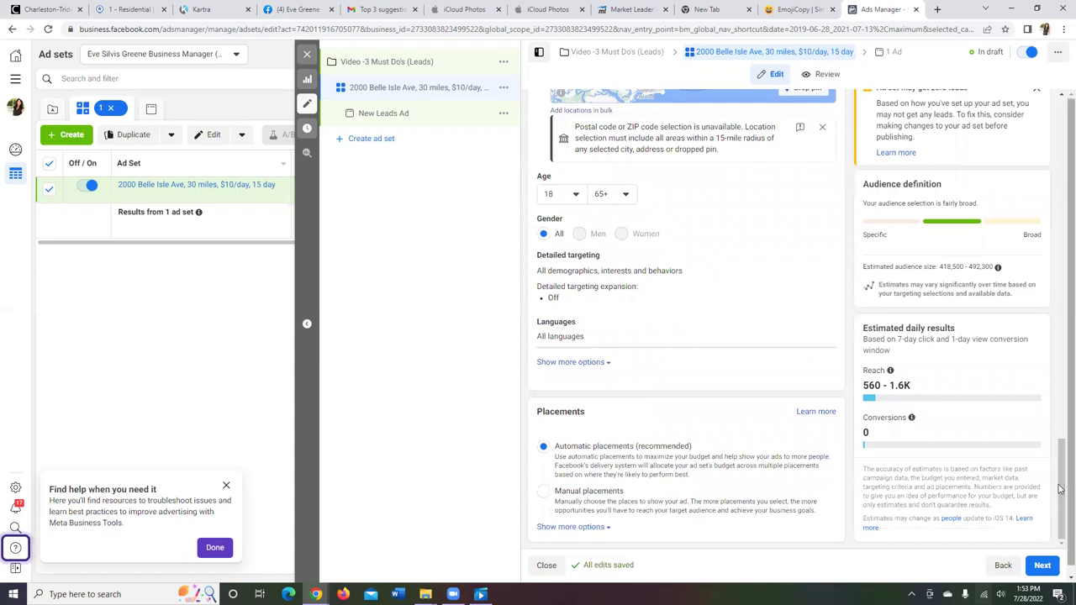
Step: Switch to manual placements and turn off Instagram, Messenger and Audience Network
click(546, 497)
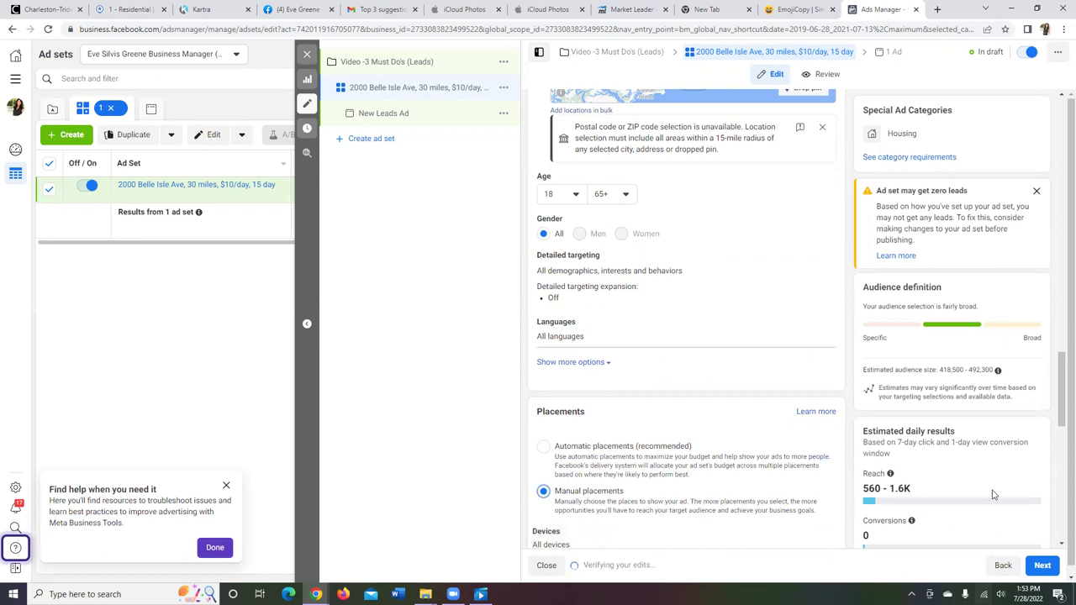
scroll(1061, 421, down, 1)
drag(1061, 421, 1061, 450)
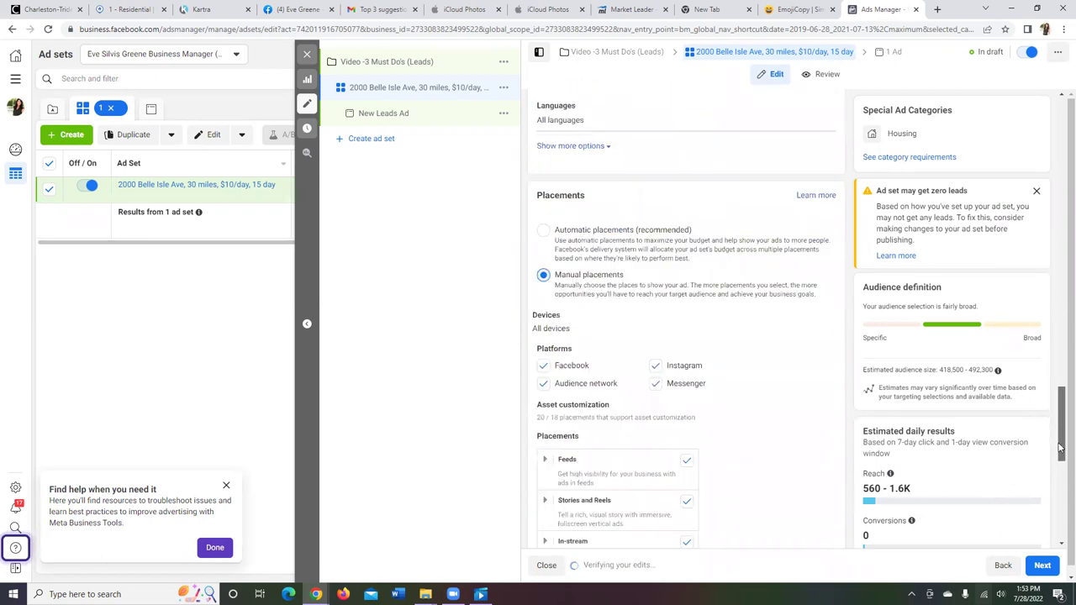
scroll(1062, 450, down, 2)
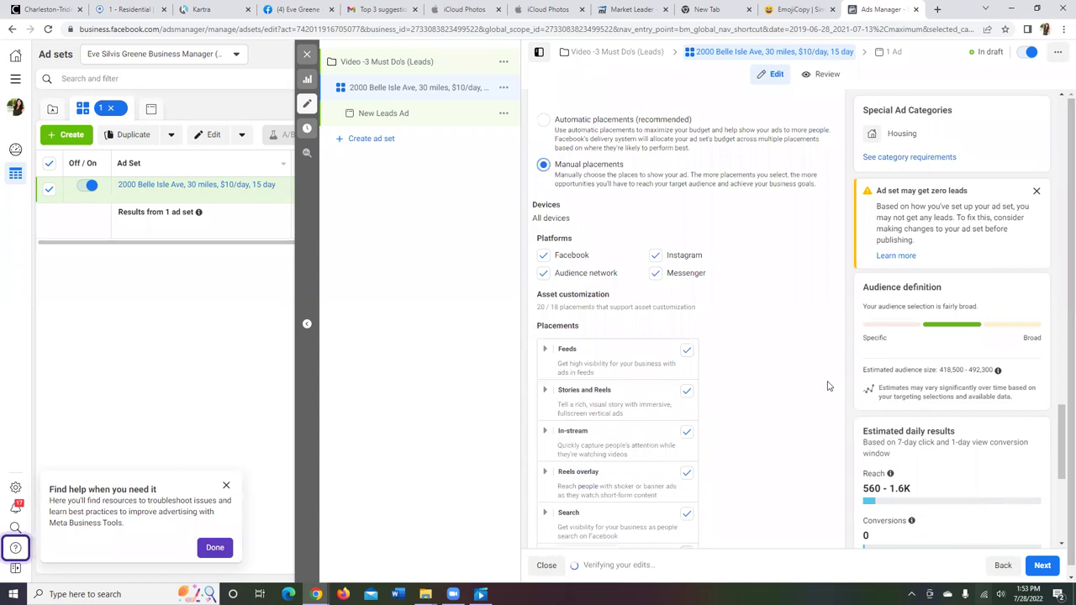
click(656, 256)
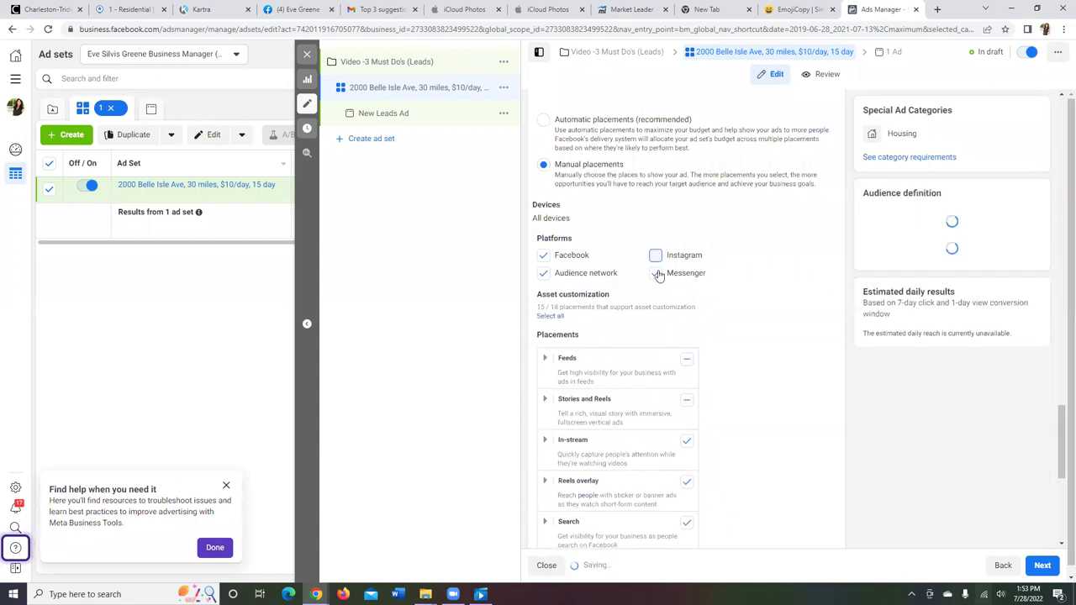
click(656, 276)
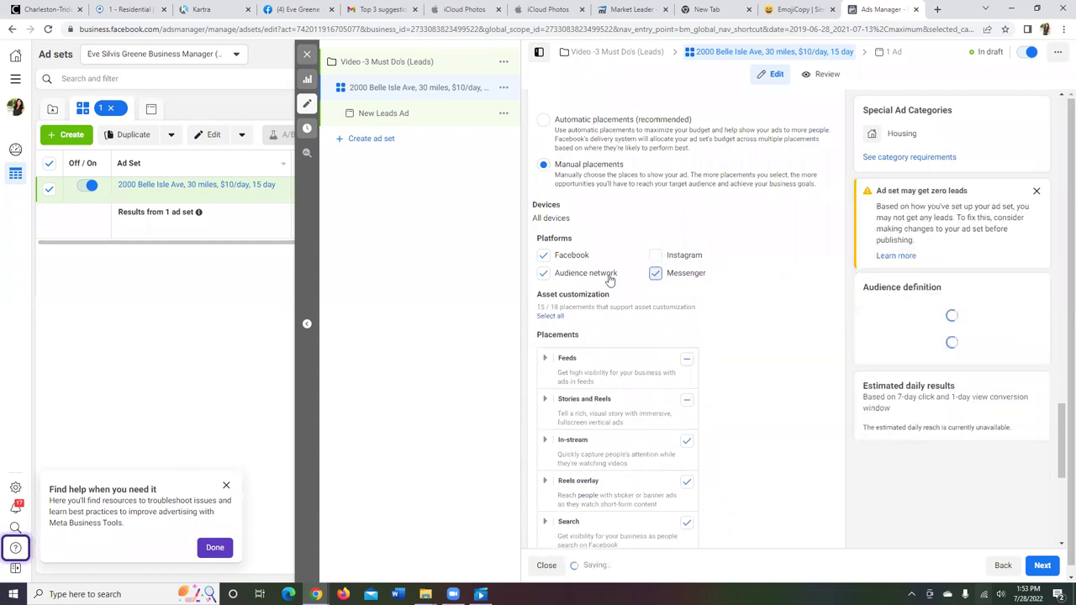
click(544, 276)
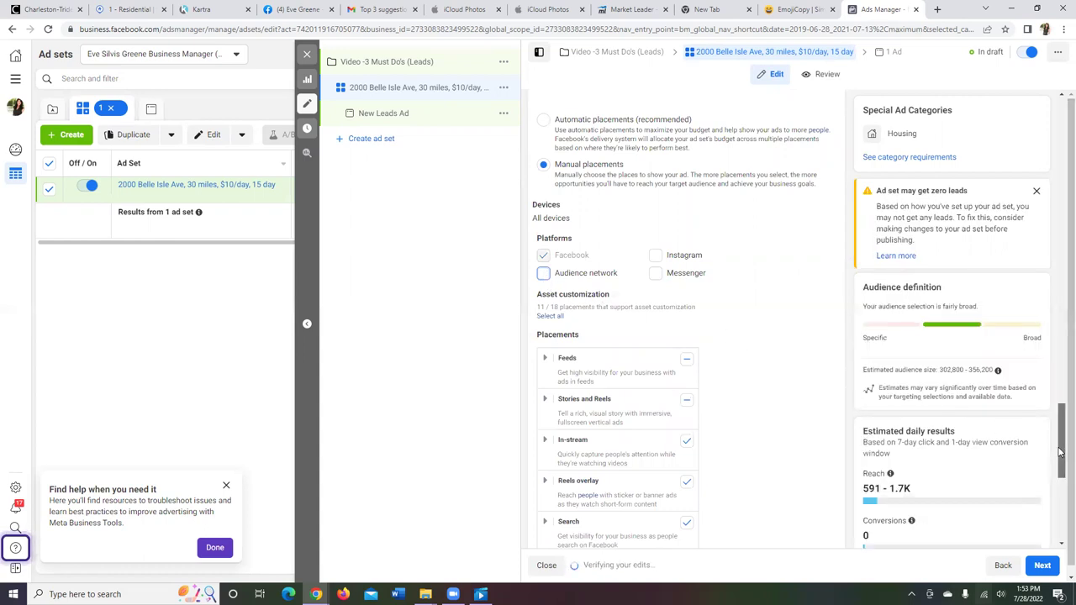
drag(1061, 452, 1061, 478)
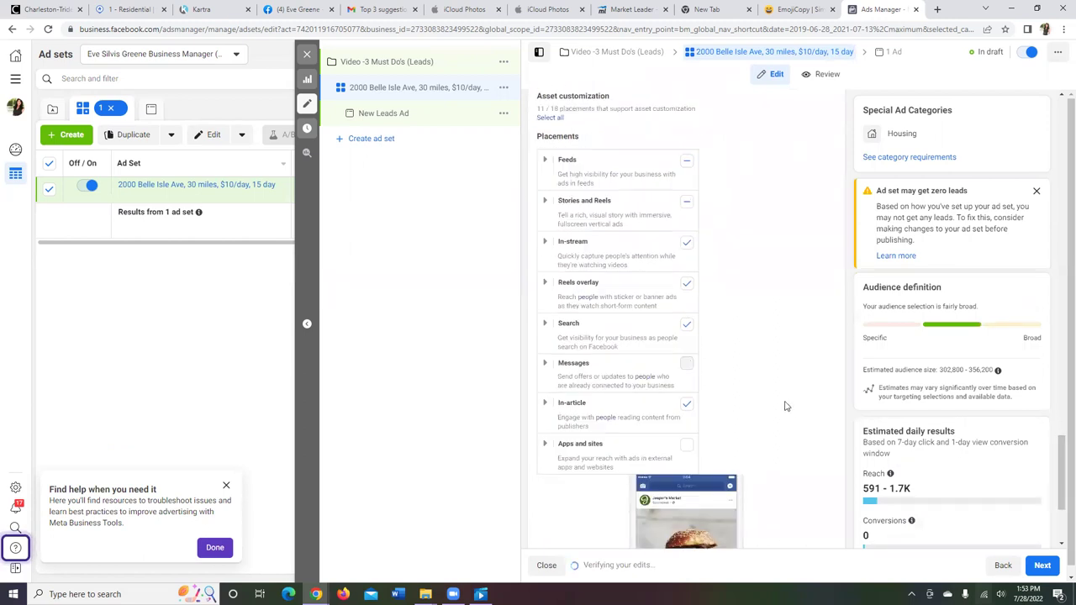
Step: Exclude the In-stream and Reels overlay placements, leaving 7 of 18 Facebook placements
click(687, 243)
click(688, 284)
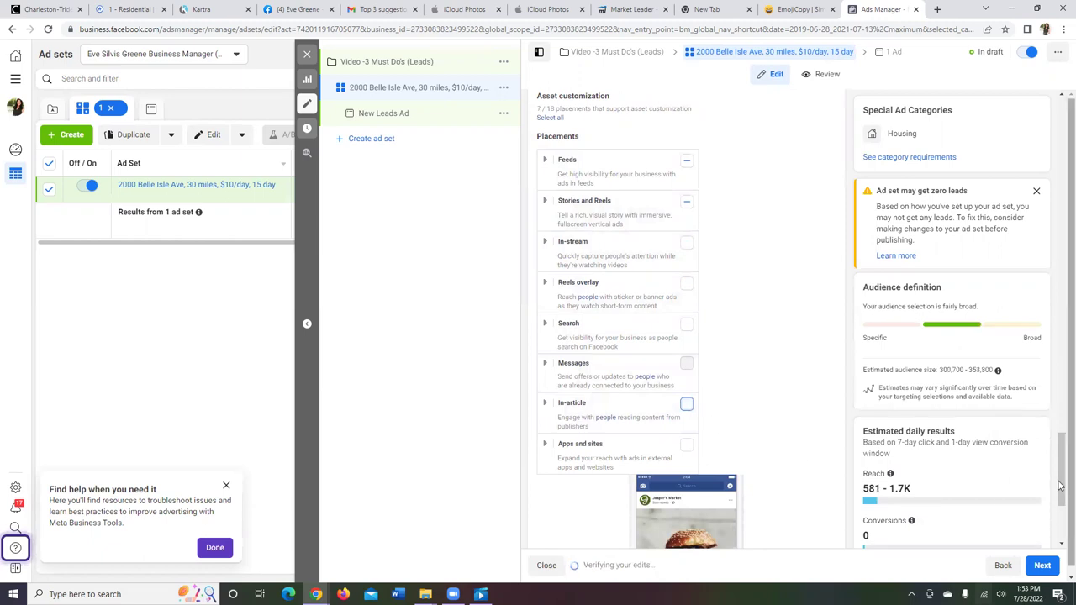
drag(1061, 495, 1062, 465)
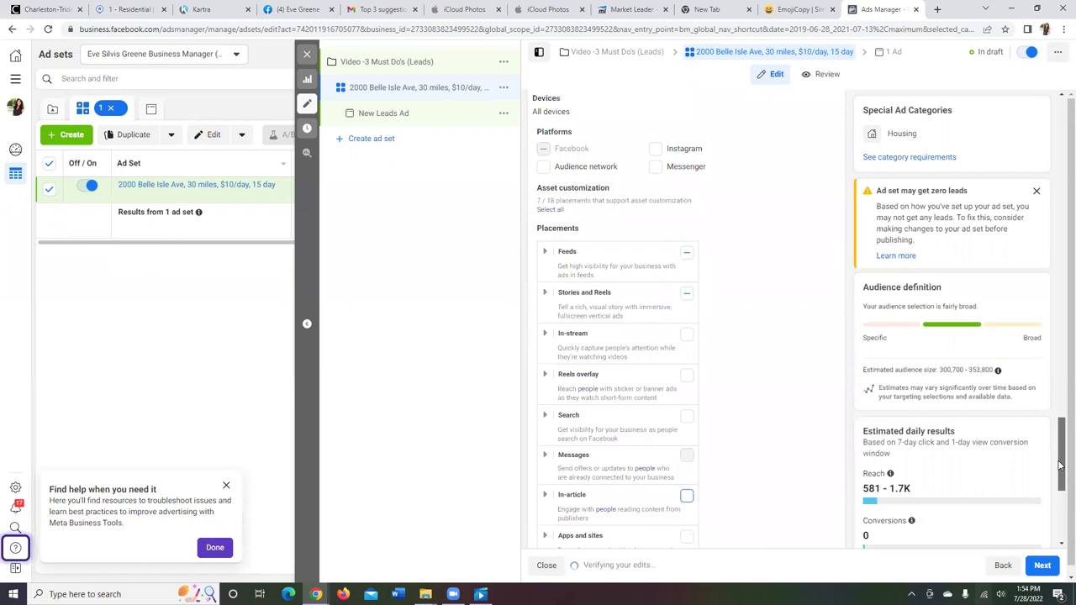
drag(1061, 465, 1061, 488)
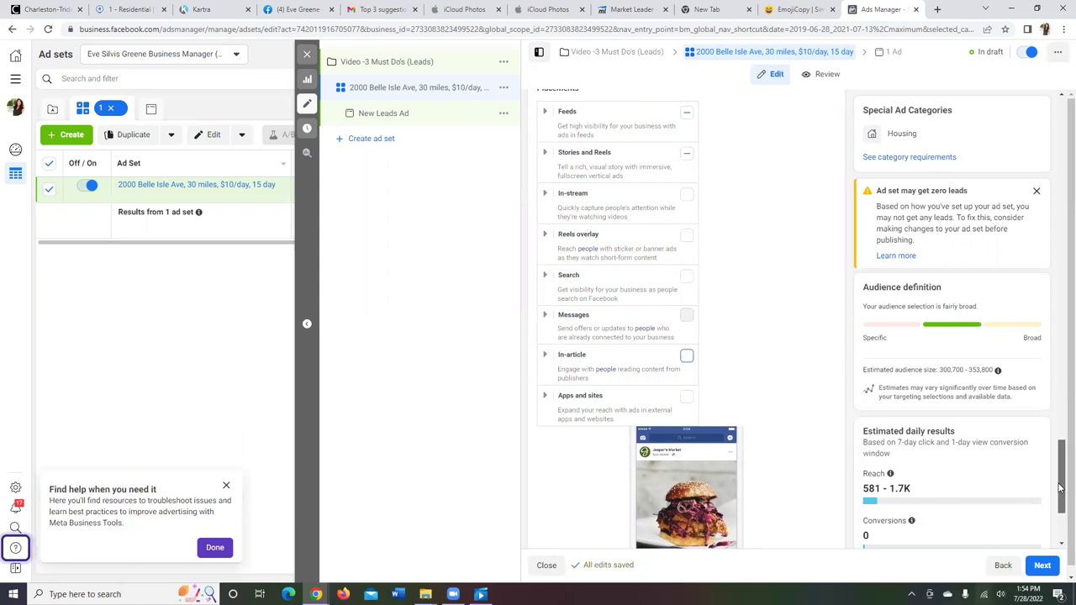
drag(1062, 488, 1061, 503)
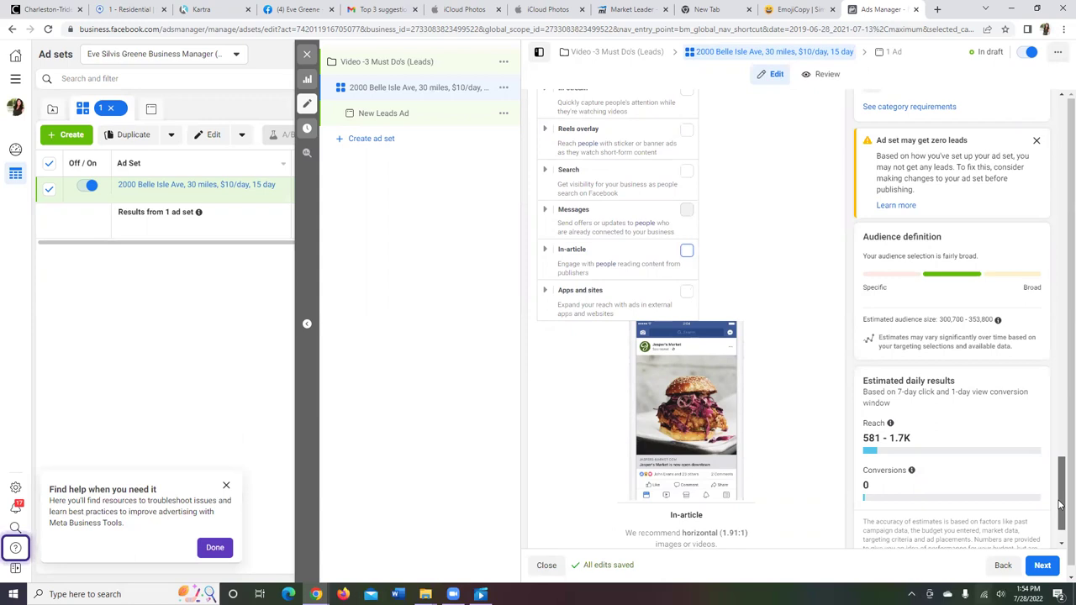
drag(1060, 504, 1060, 526)
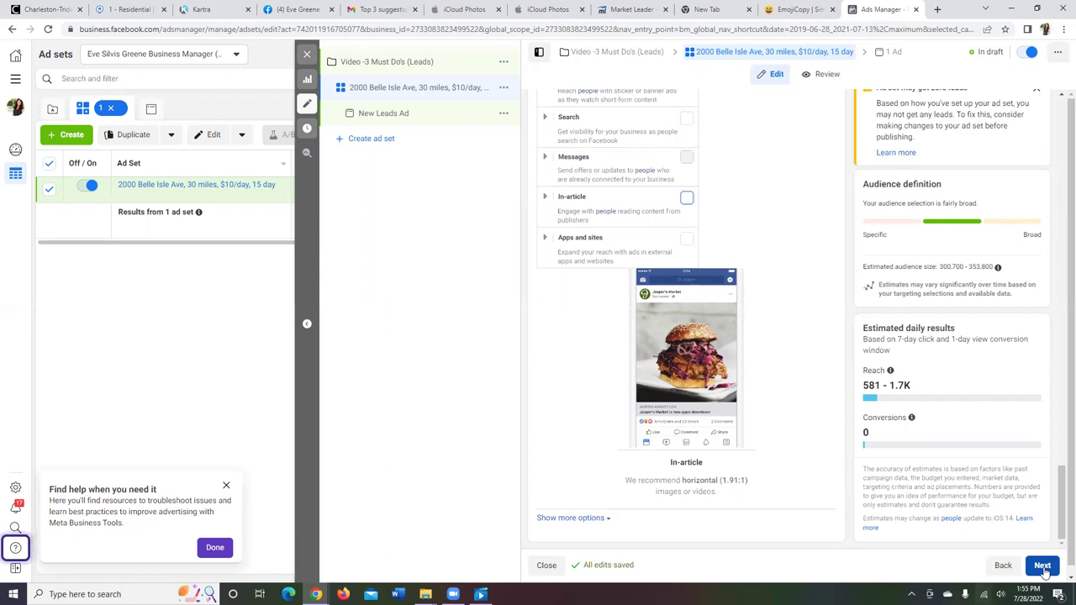
Step: Advance from the finished ad set to the New Leads Ad editor
click(1043, 570)
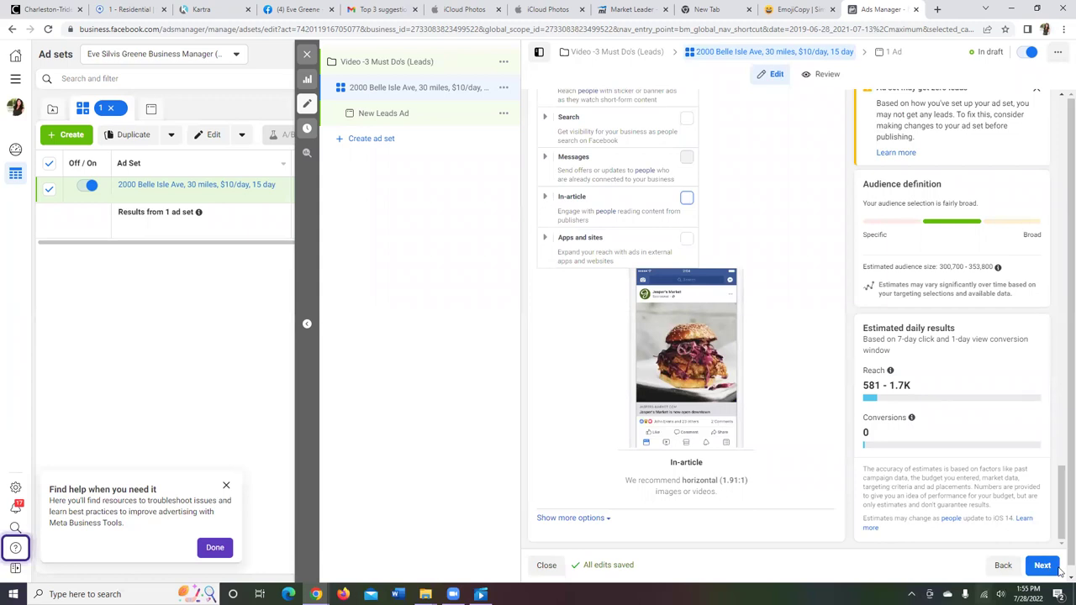
click(1050, 571)
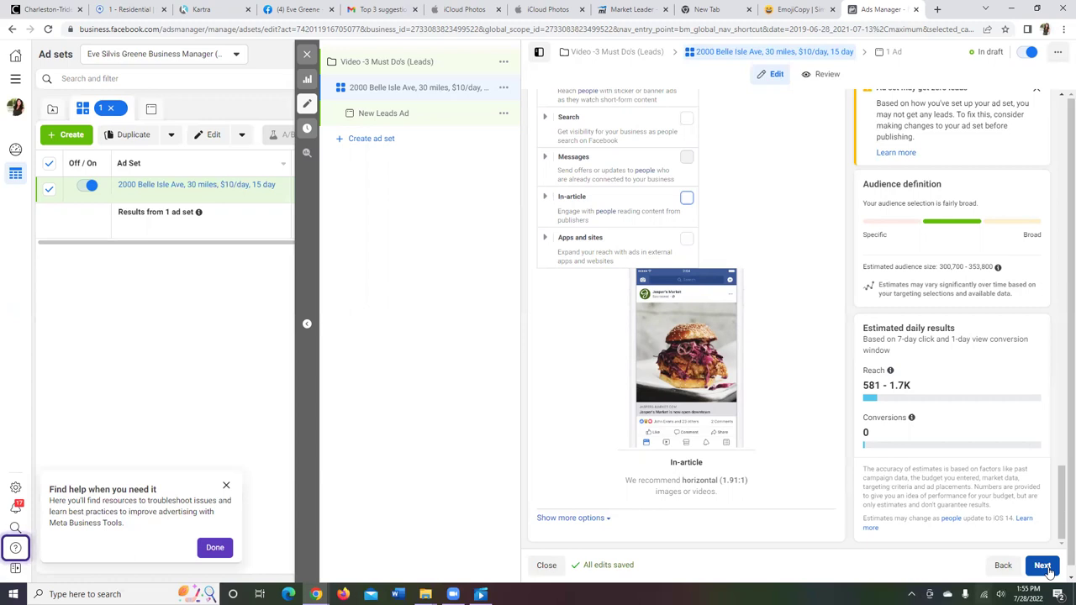
click(1047, 569)
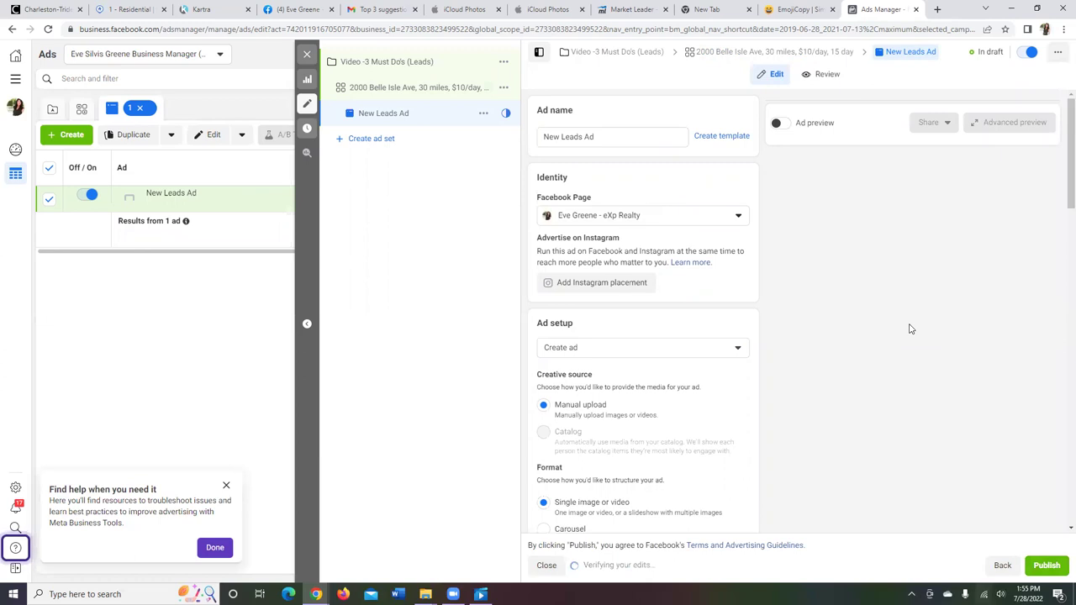
Step: Rename the ad from 'New Leads Ad' to 'Video 3 Must Dos'
click(640, 135)
key(BackSpace)
key(BackSpace)
key(BackSpace)
key(BackSpace)
key(BackSpace)
key(BackSpace)
key(BackSpace)
key(BackSpace)
key(BackSpace)
key(BackSpace)
key(BackSpace)
key(BackSpace)
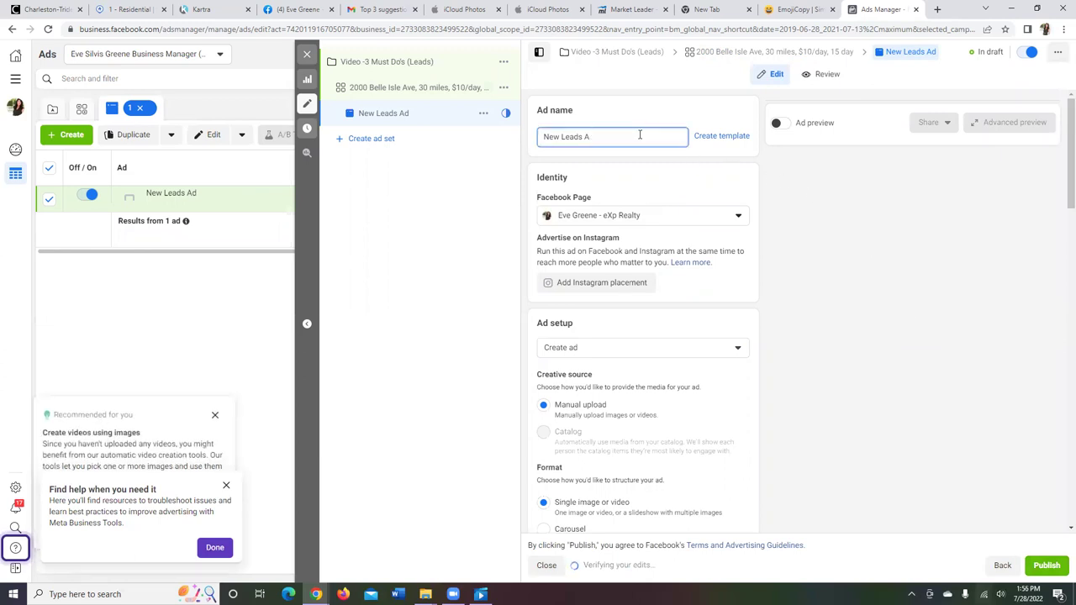
text(V)
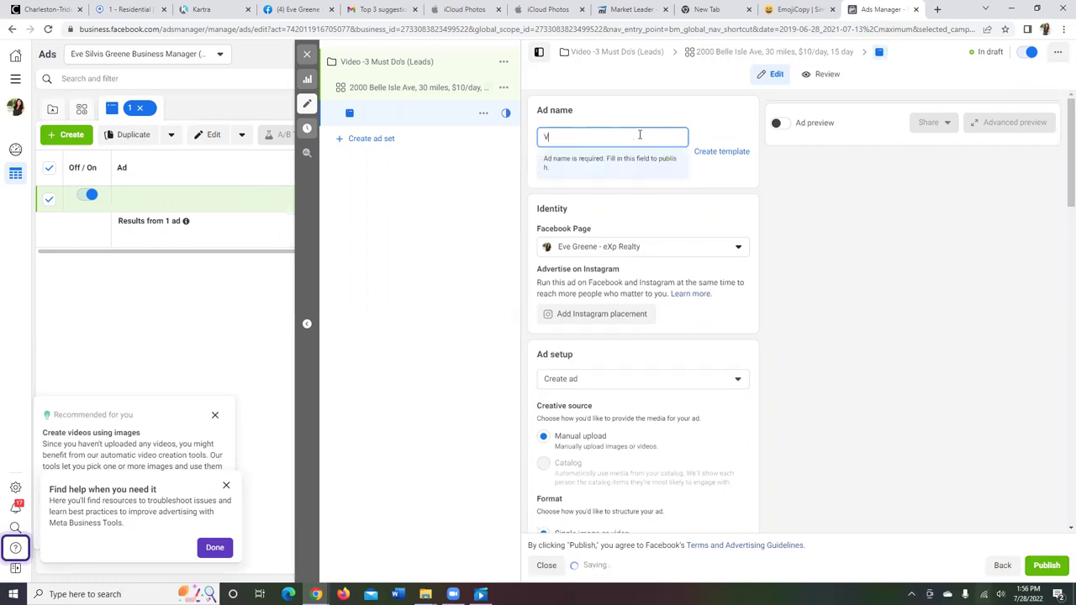
text(ideo )
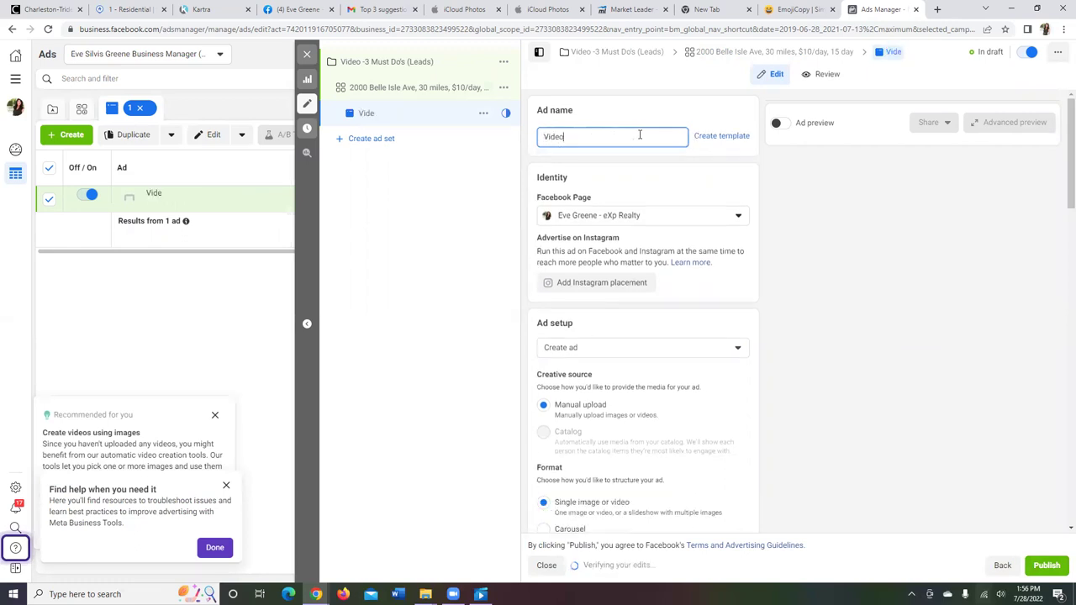
text(3 Must Dos)
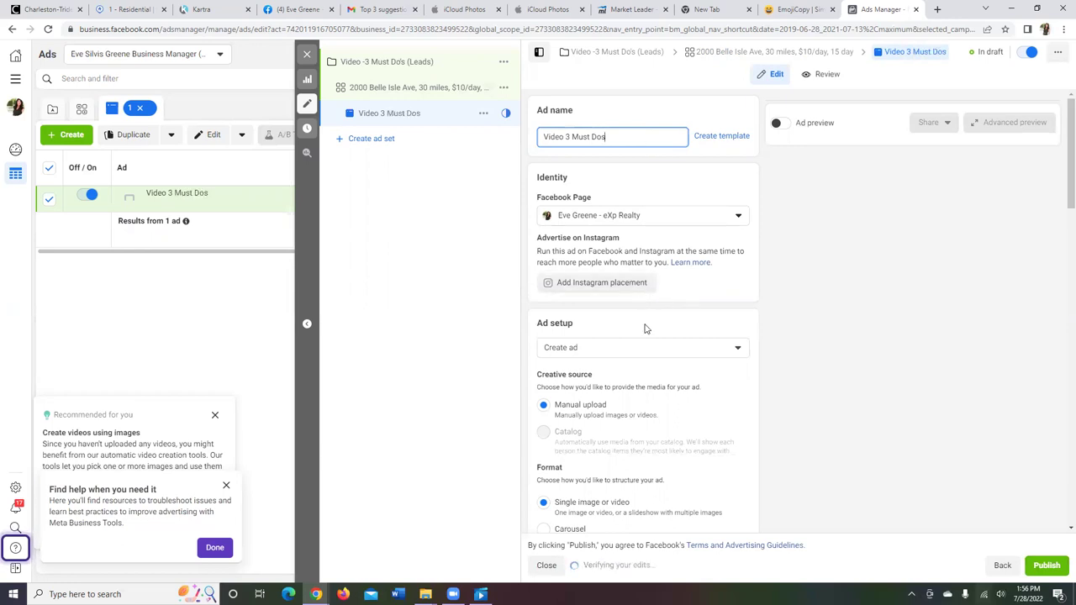
click(632, 354)
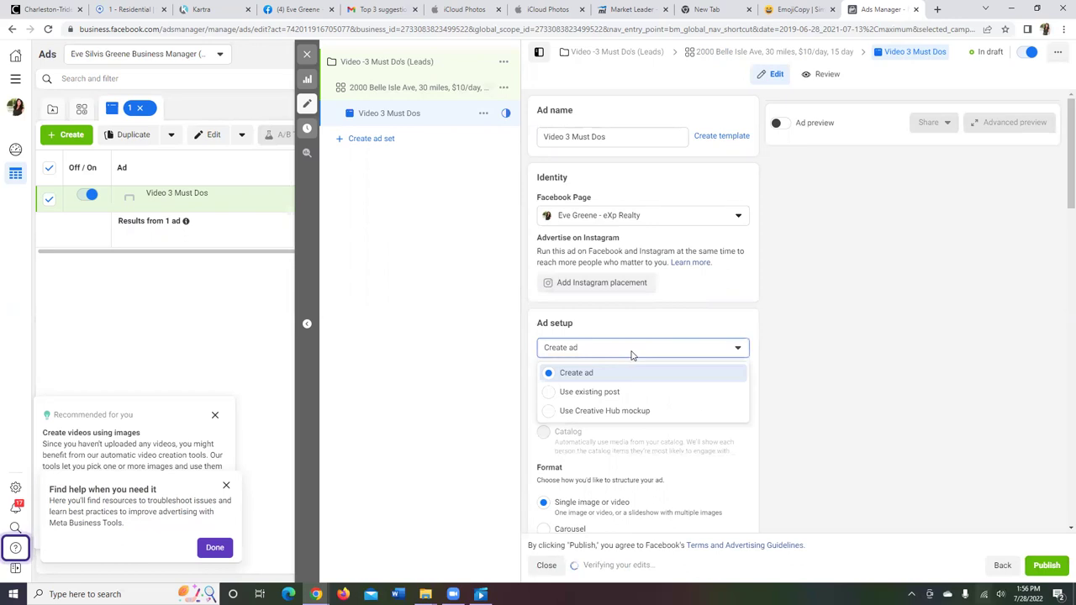
Step: Use the existing Jul 28, 2022 '3 Must Do's' video post as the ad's creative
click(639, 392)
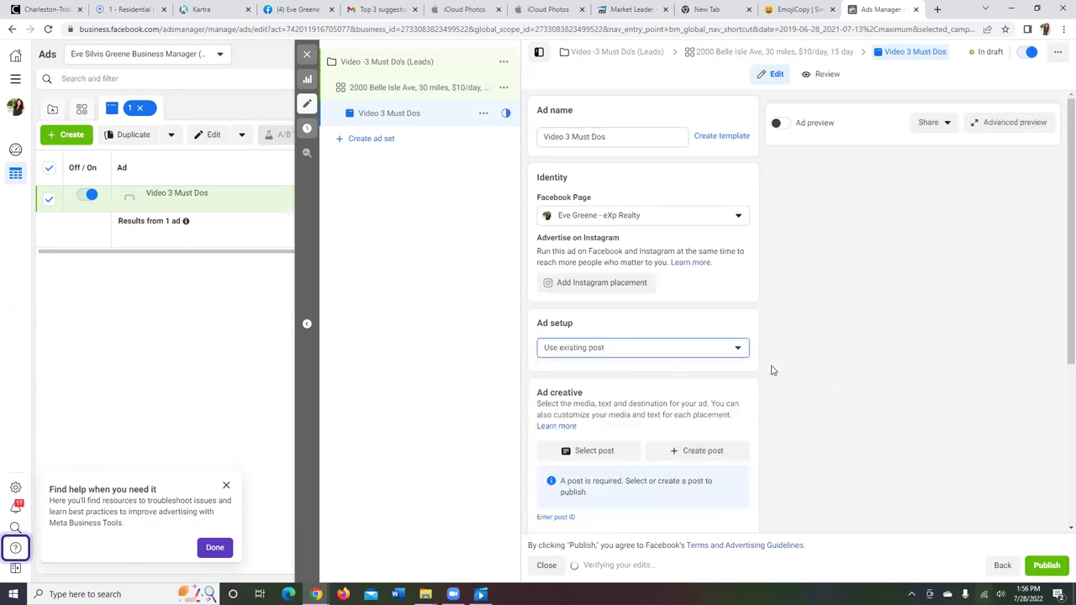
click(593, 452)
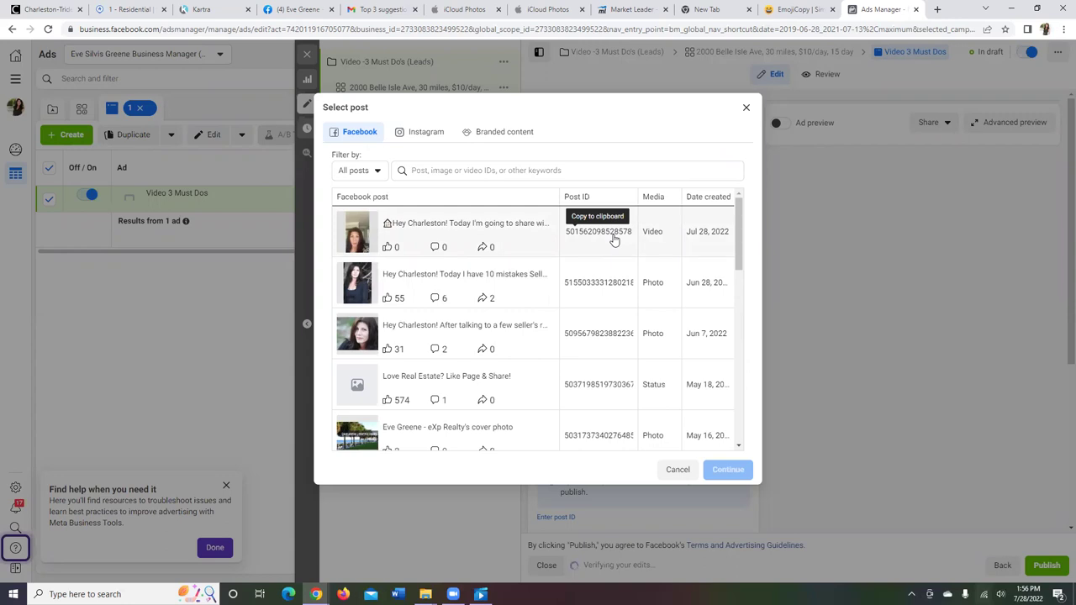
click(615, 241)
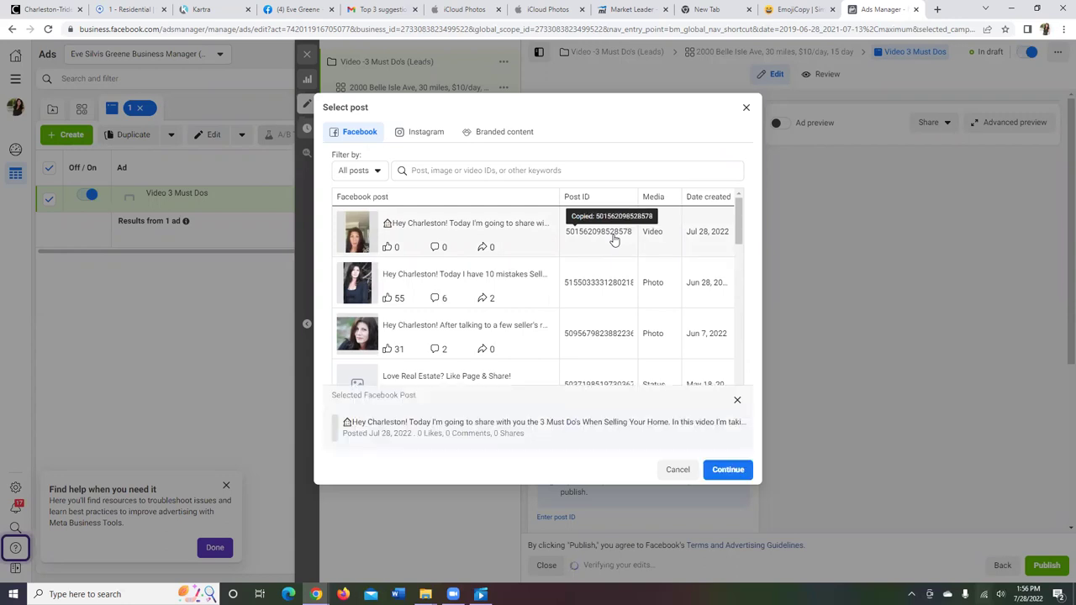
click(728, 471)
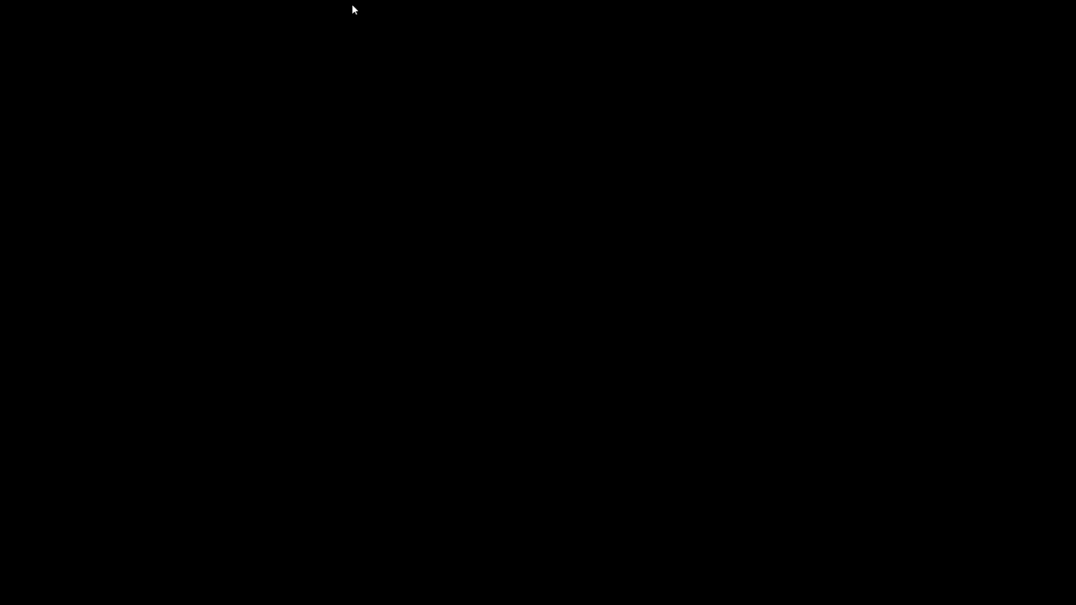
Step: Copy the seller guide page link from Kartra's Publish page dialog and return to Ads Manager
drag(577, 340, 390, 341)
right_click(426, 340)
click(441, 345)
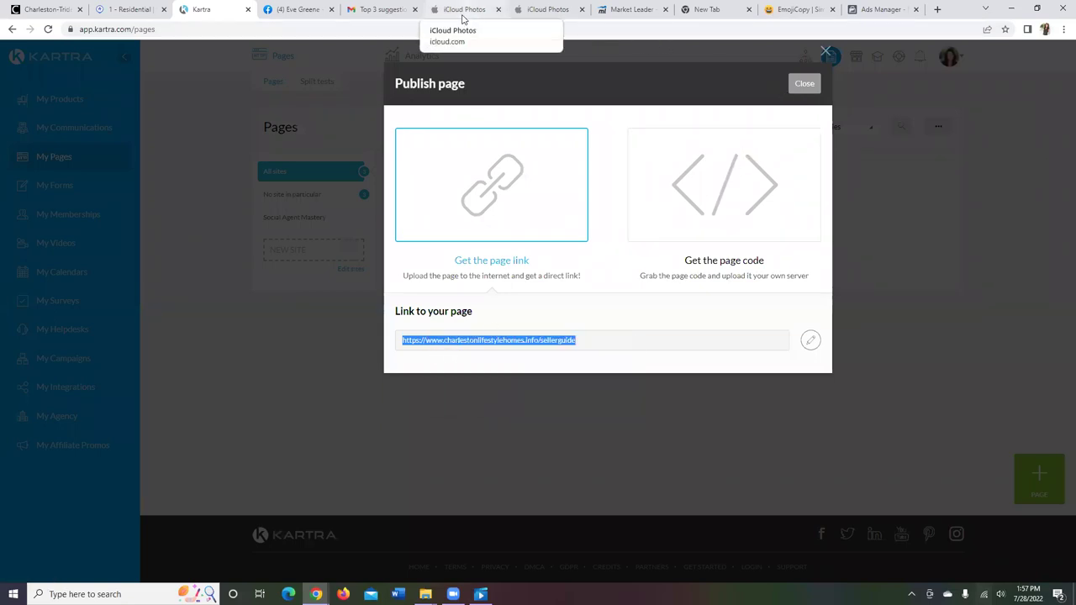
click(872, 13)
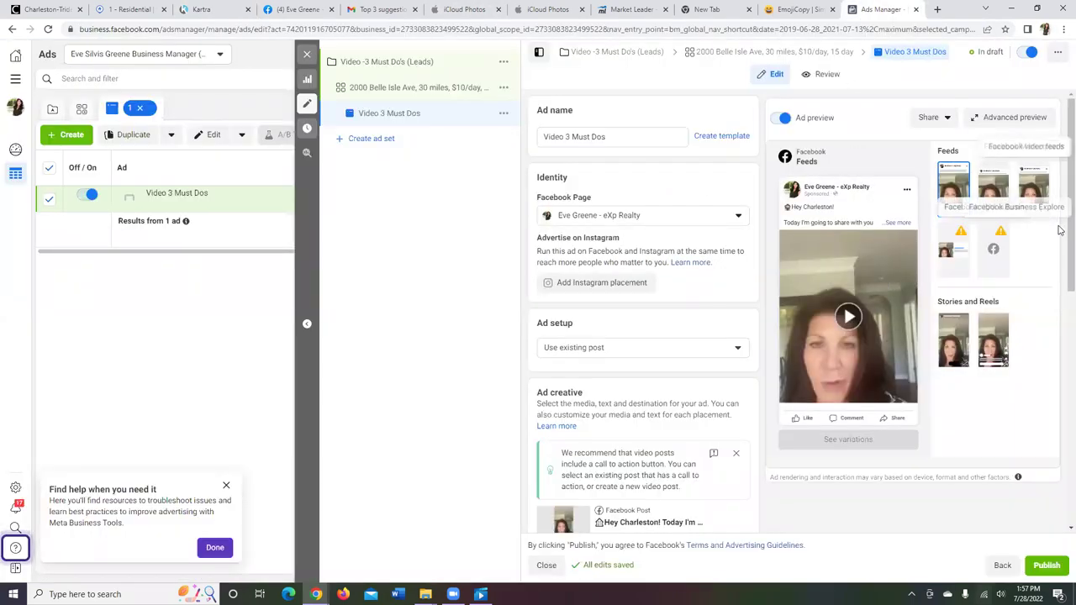
Step: Add a Learn more call to action linking to the pasted sellerguide page URL and update the post
scroll(1057, 233, down, 2)
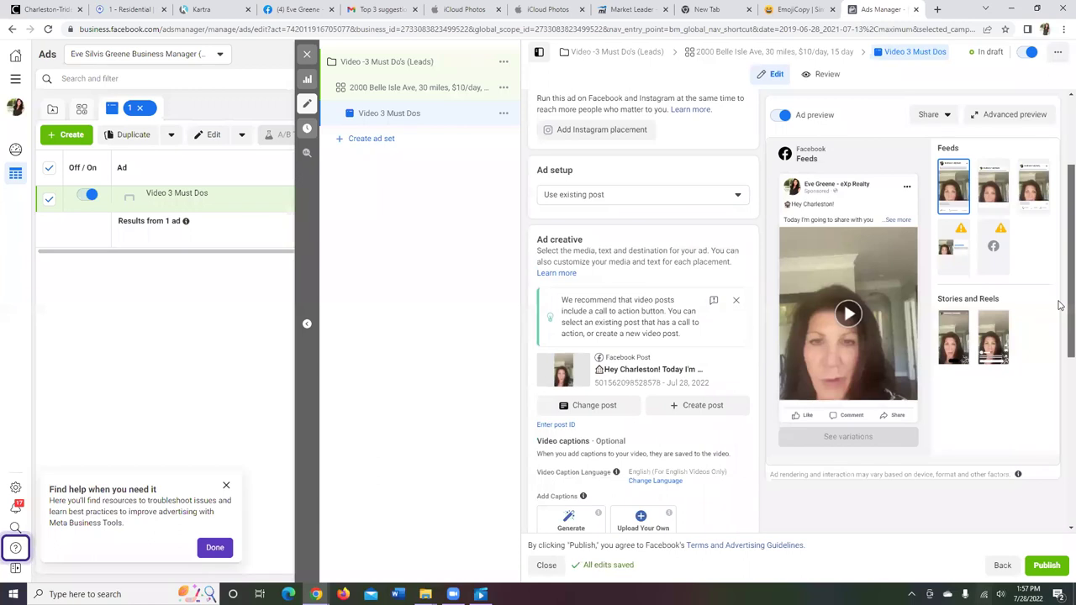
scroll(1060, 305, down, 3)
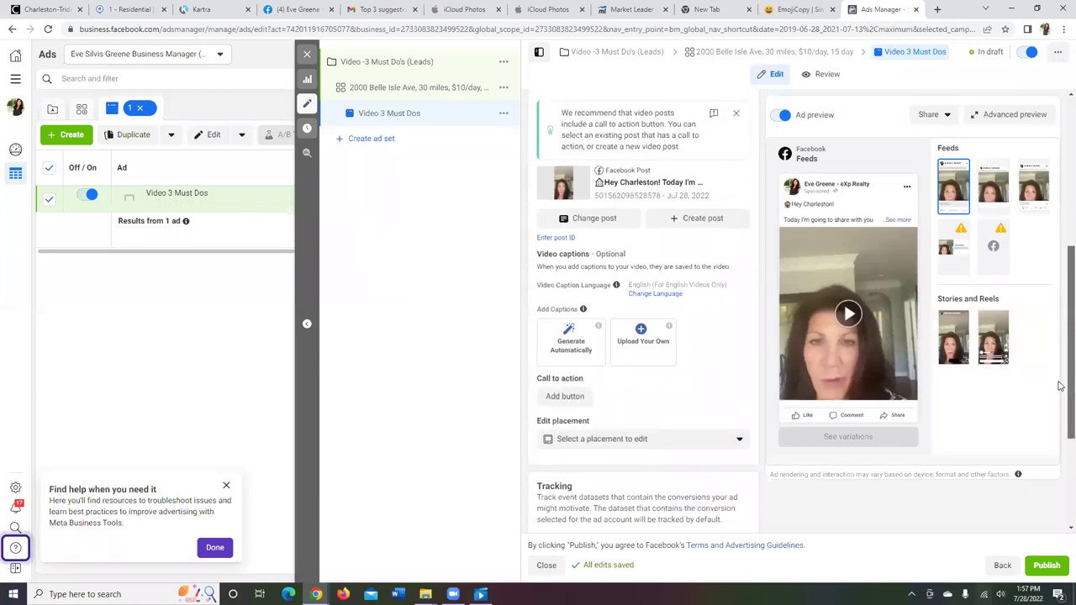
click(567, 397)
click(420, 269)
right_click(415, 271)
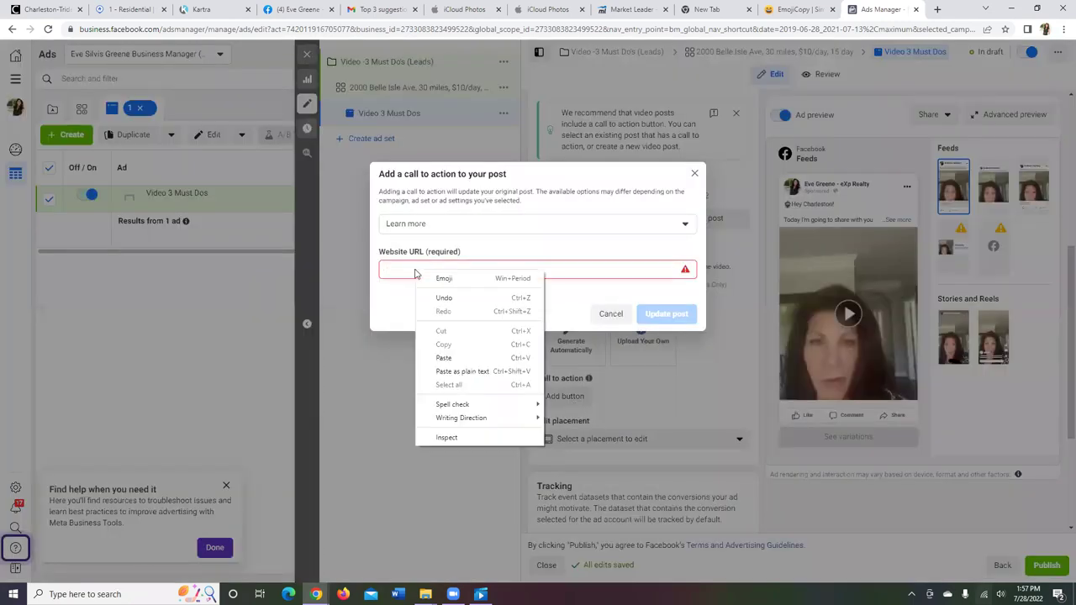
click(456, 360)
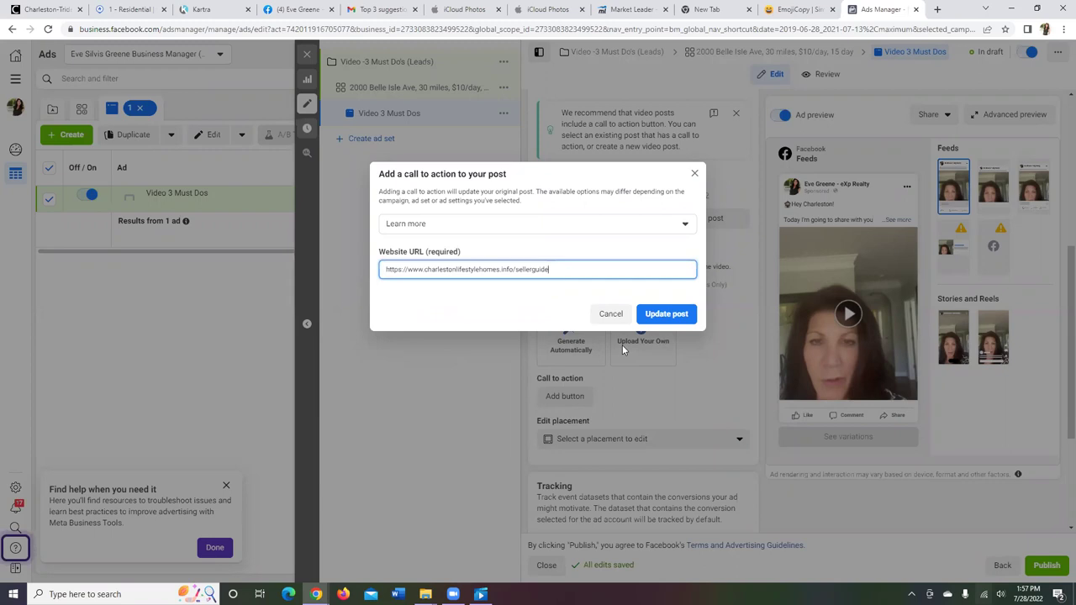
click(664, 315)
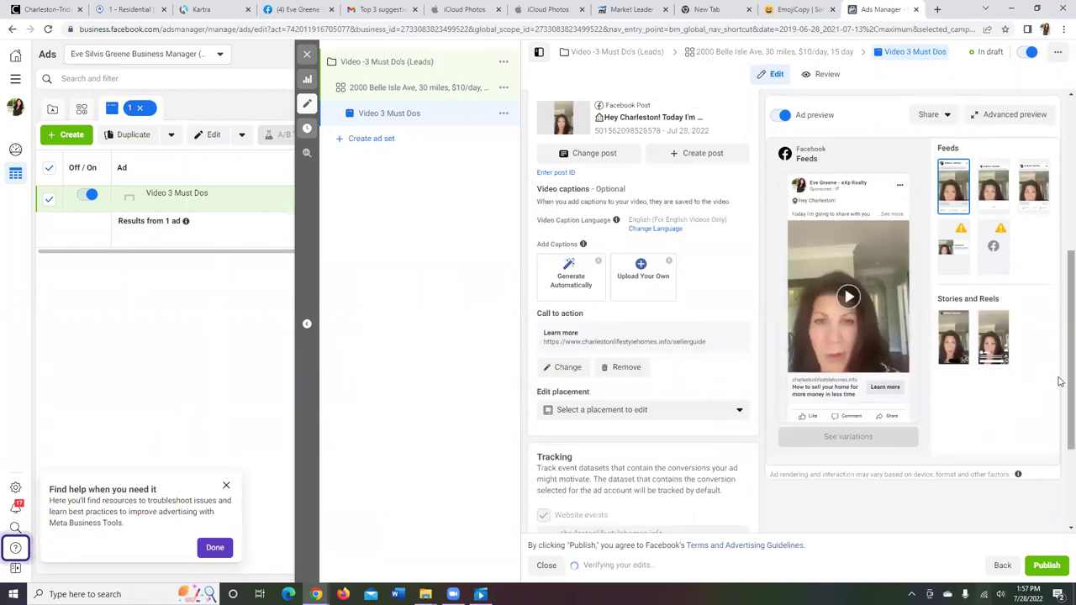
scroll(1063, 395, down, 1)
scroll(1059, 429, down, 1)
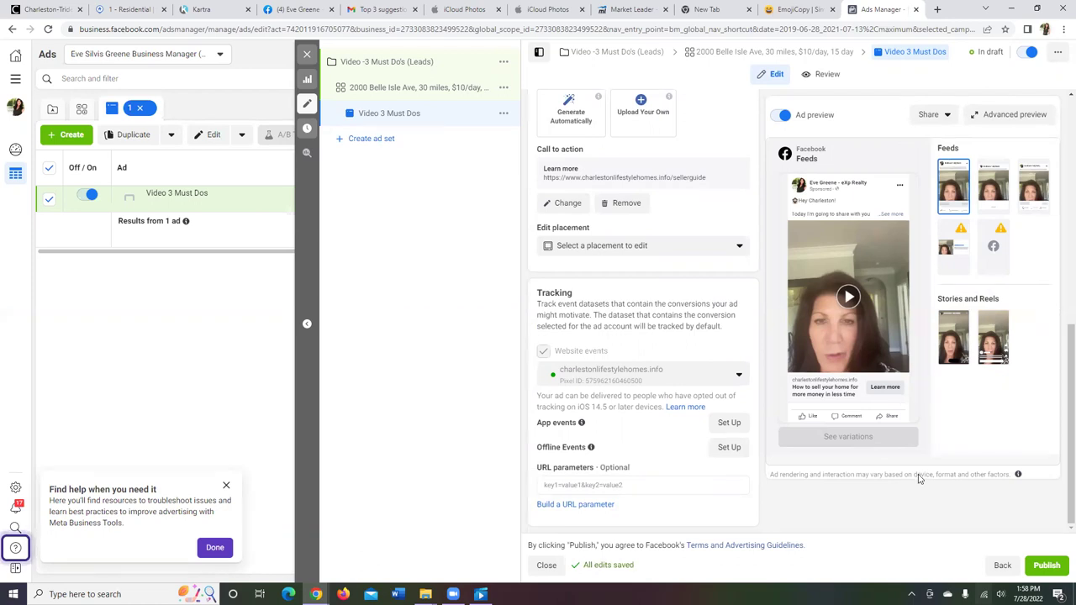
Step: Publish the Video 3 Must Dos campaign draft from the ad editor
click(1049, 569)
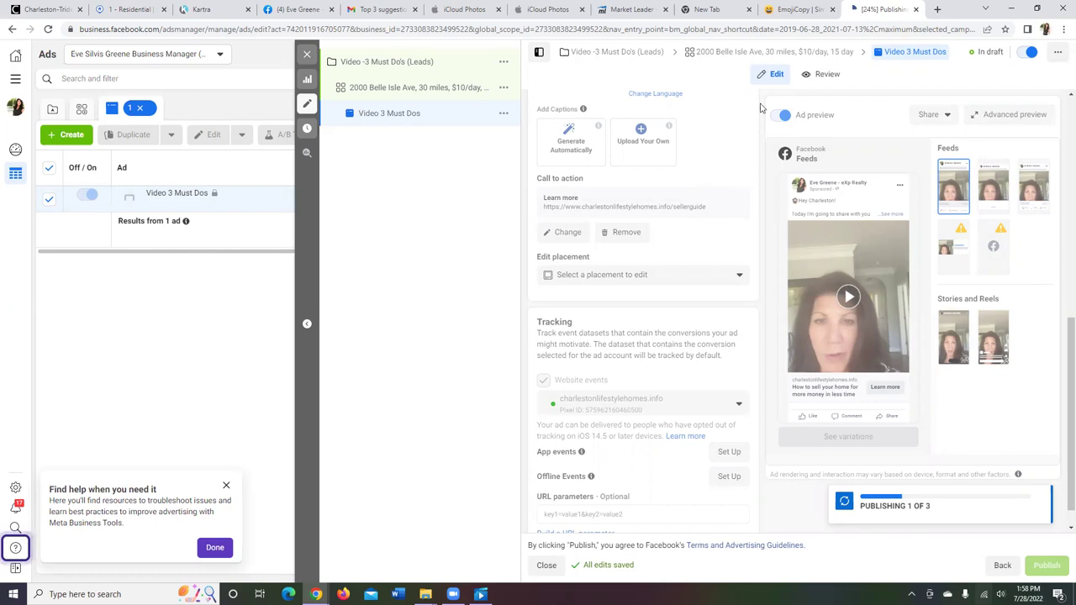
Step: In a new Chrome tab, open Ads Manager from the FB Business Manager bookmarks
click(938, 10)
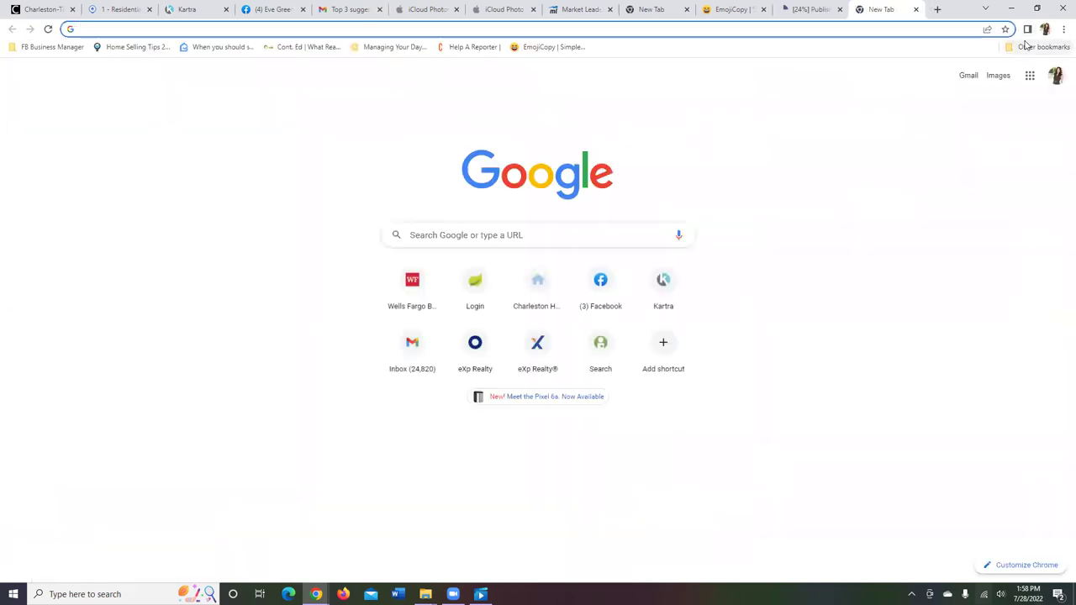
click(1064, 29)
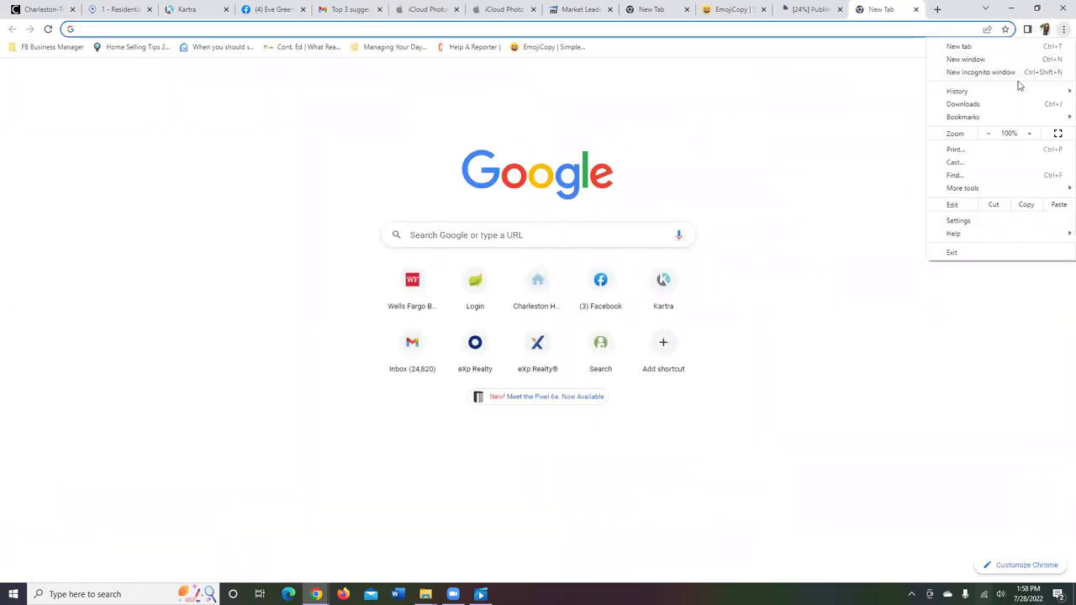
mouse_move(987, 120)
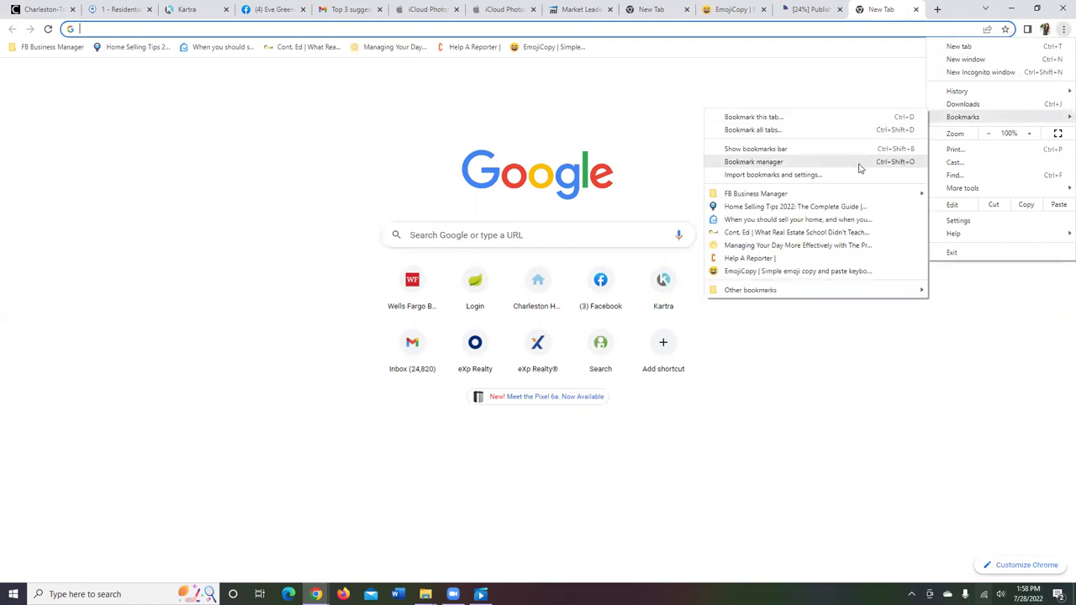
mouse_move(861, 193)
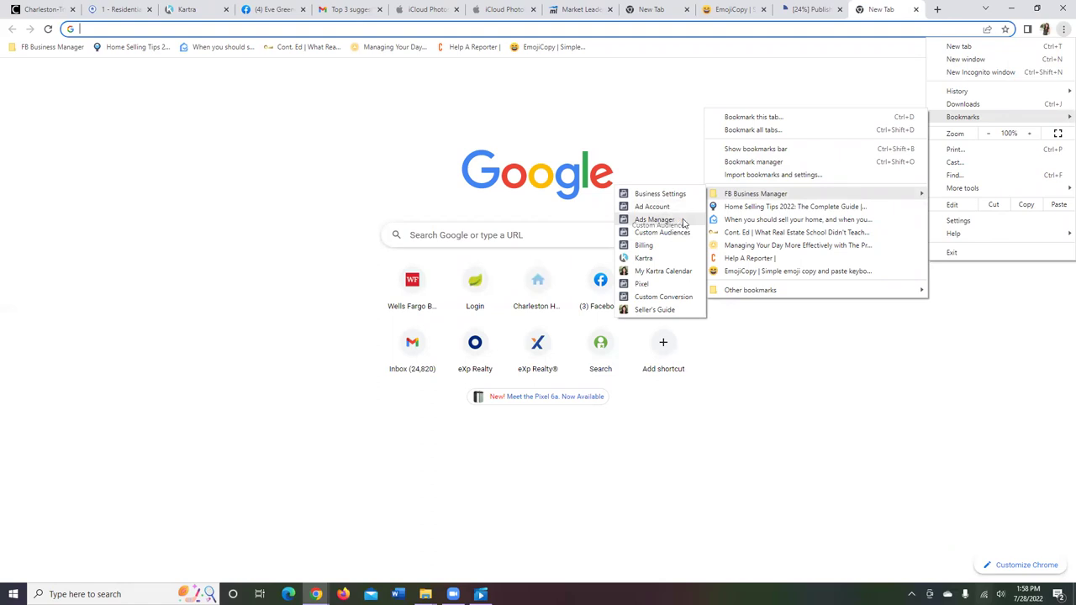
click(682, 218)
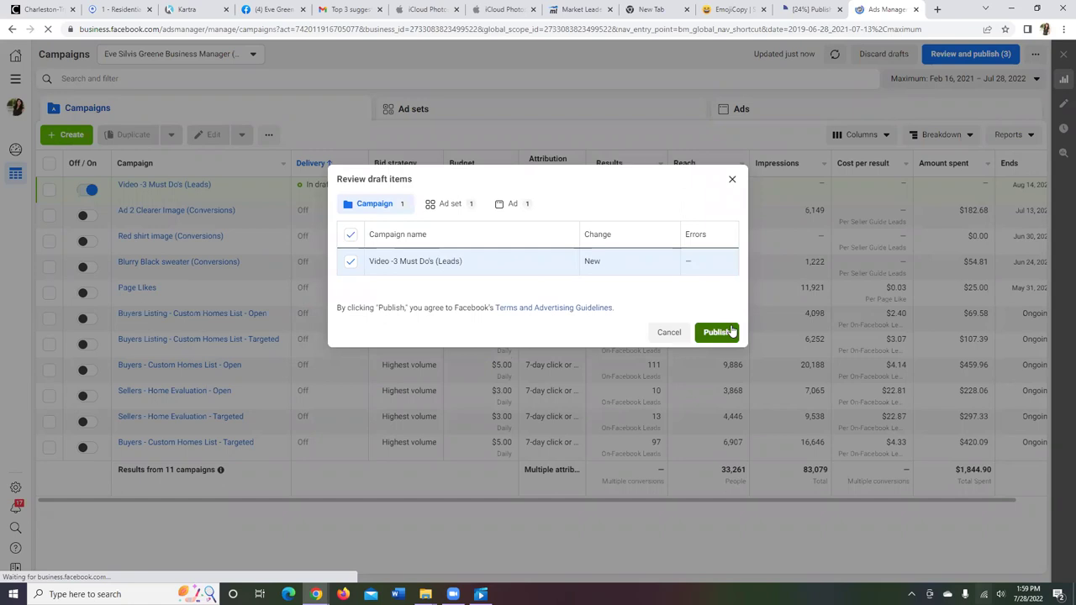
Step: Publish the Video -3 Must Do's (Leads) draft, then go to the Audiences tool
click(728, 331)
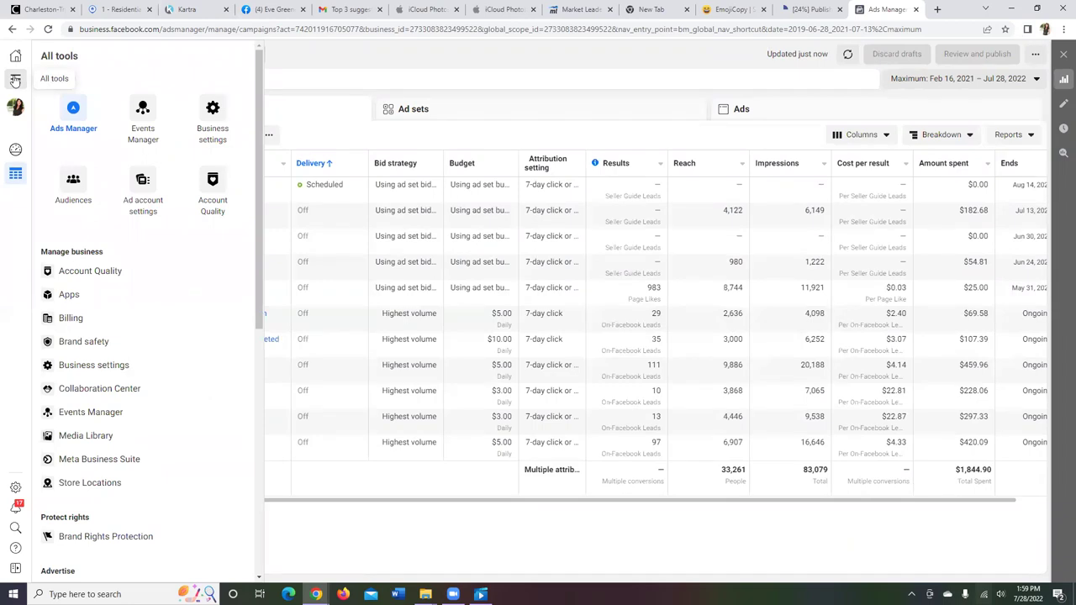
click(73, 184)
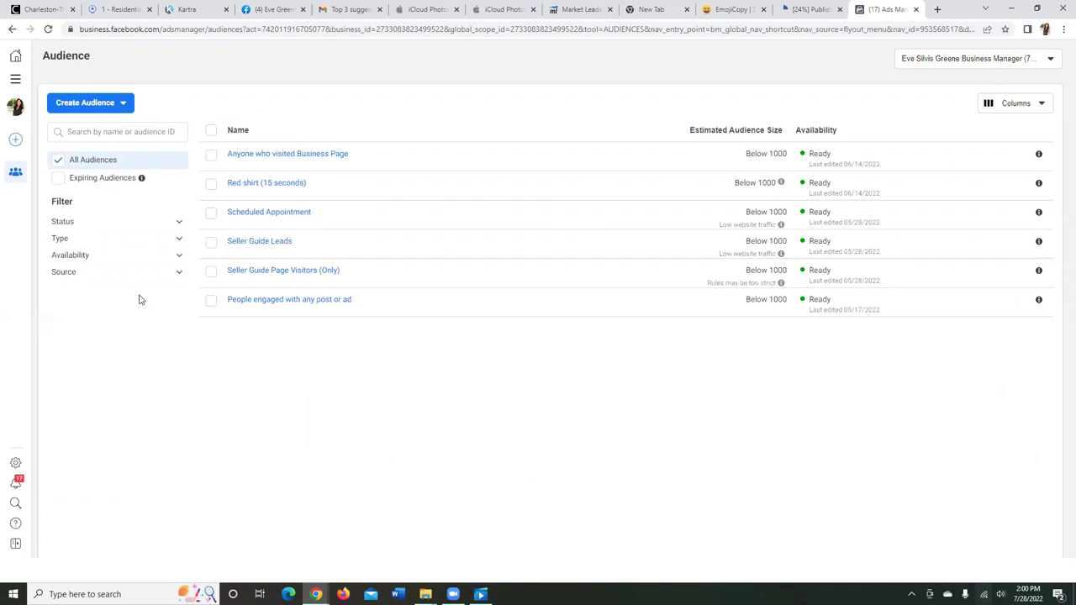
Step: Start a new Custom Audience with Video as the Meta source and continue to its setup
click(104, 108)
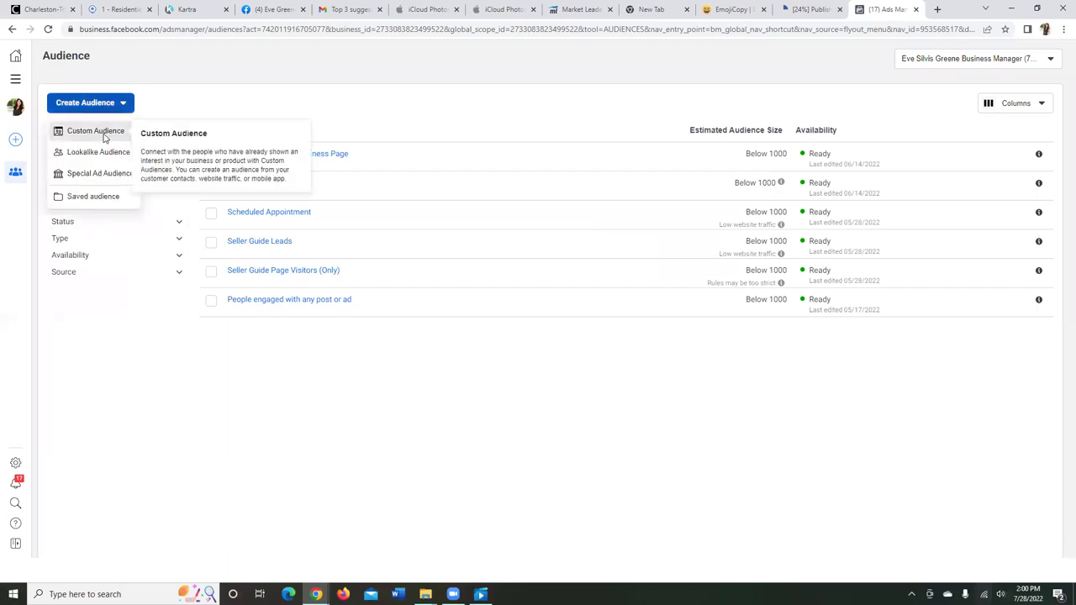
click(103, 133)
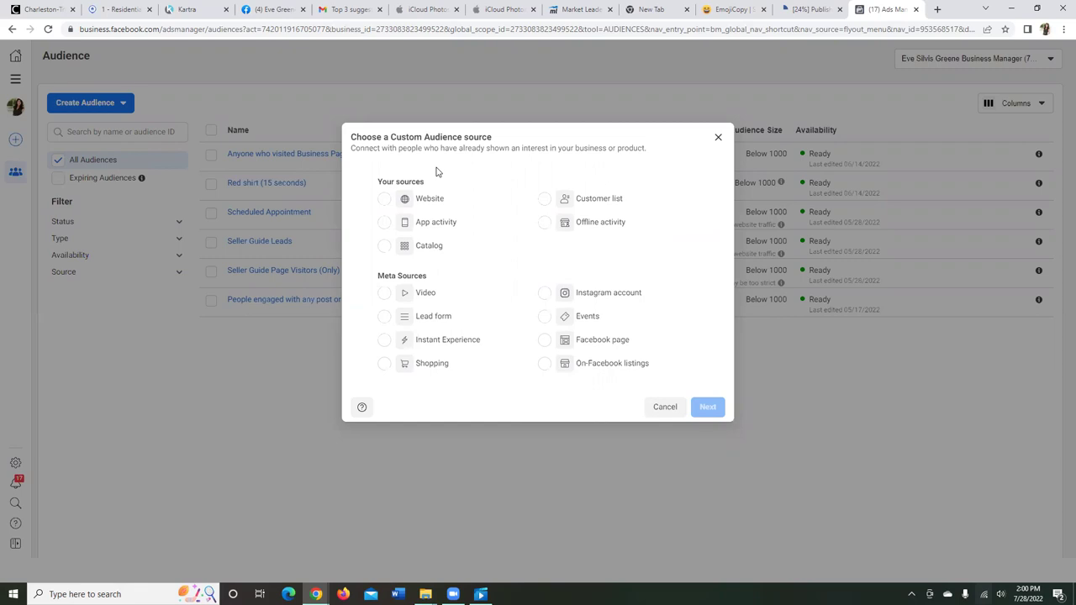
click(383, 199)
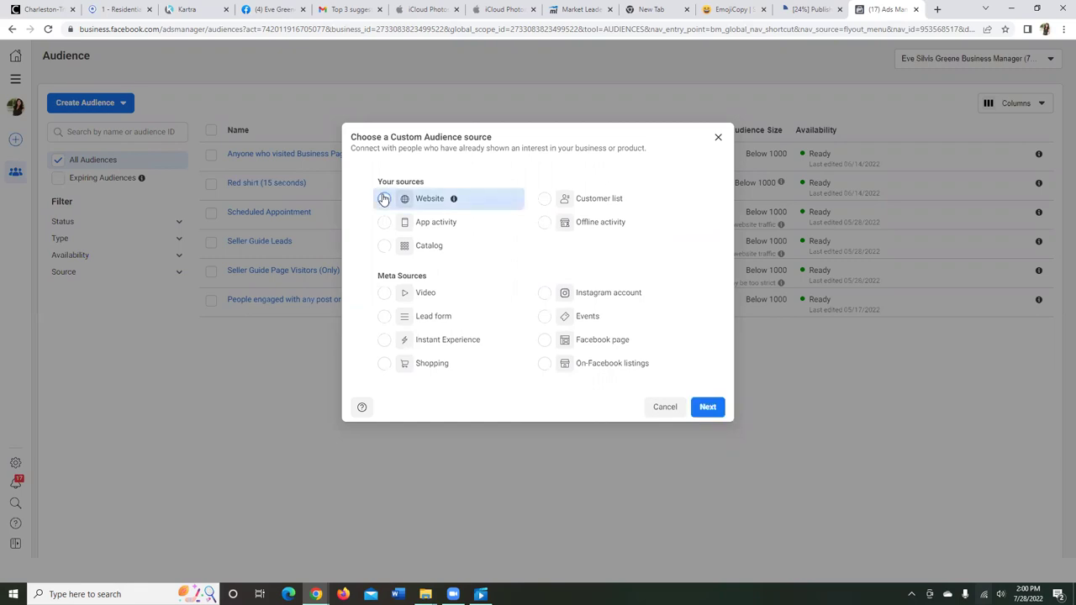
click(384, 293)
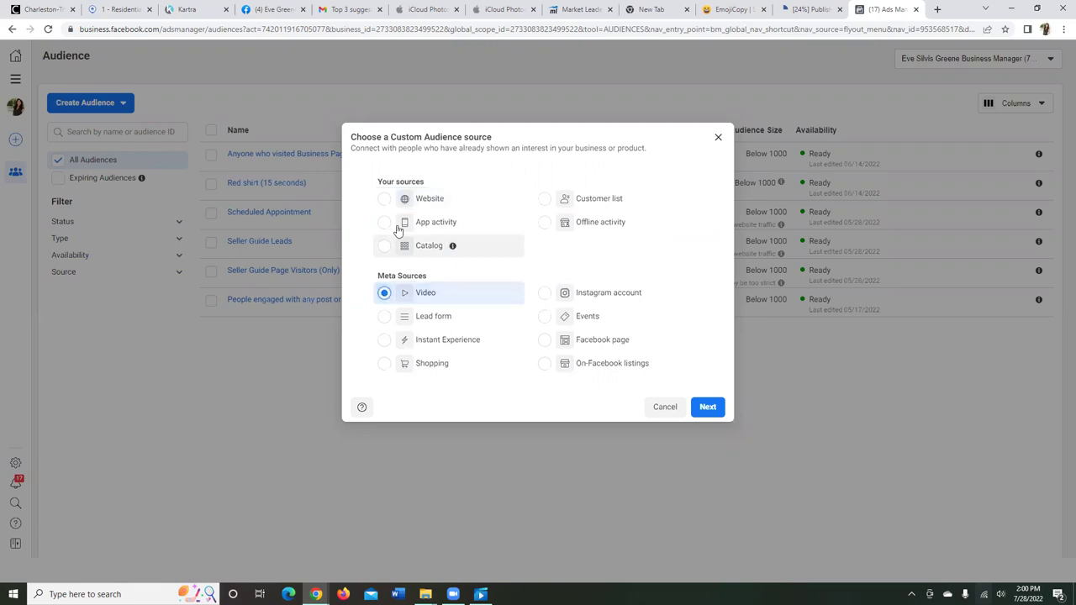
click(384, 199)
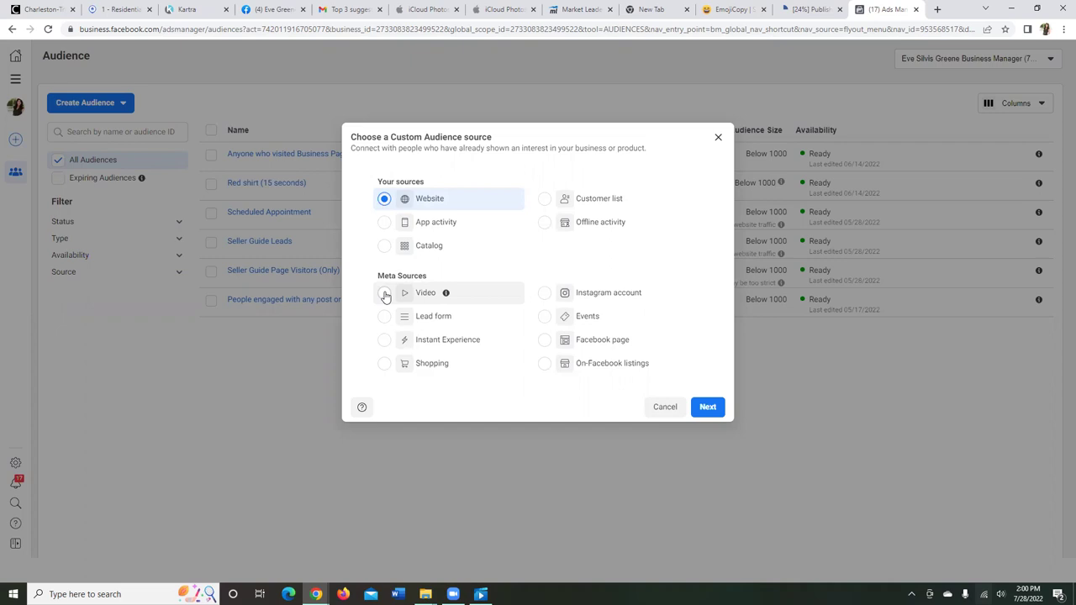
click(384, 294)
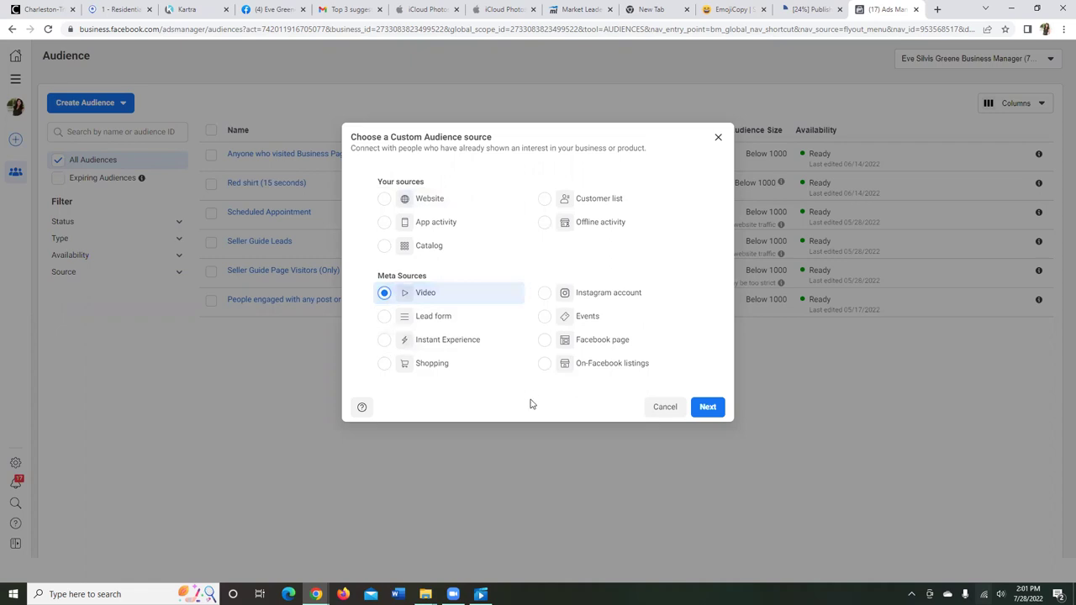
click(709, 416)
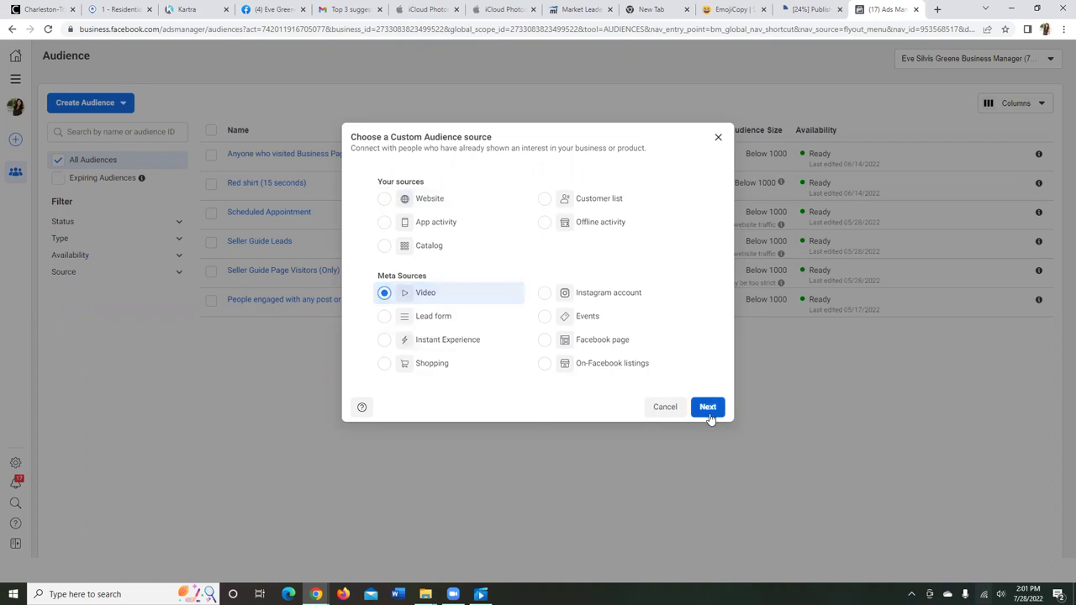
click(710, 412)
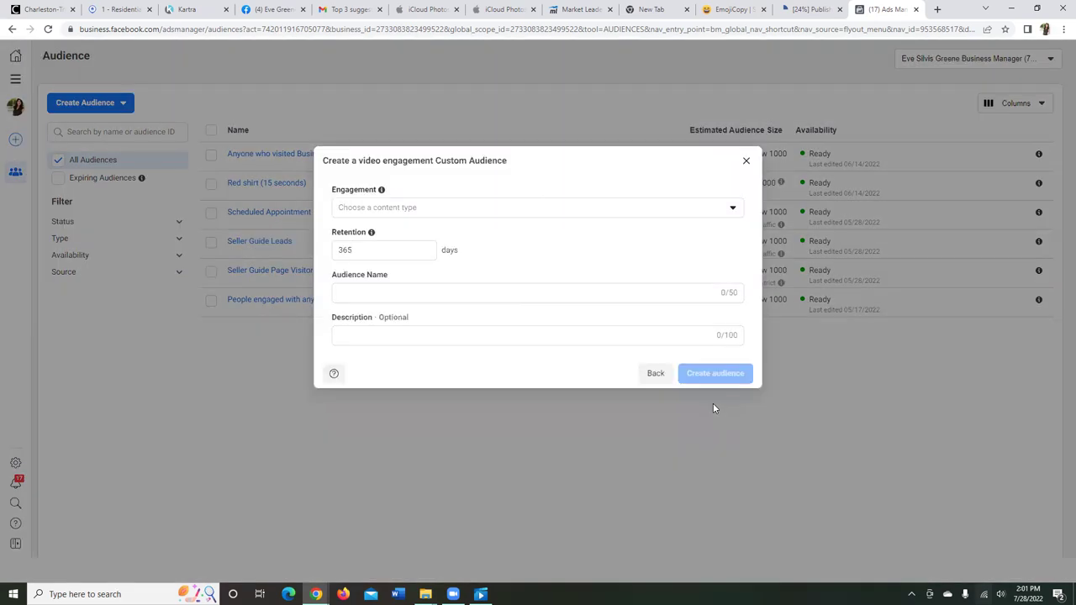
Step: Target ThruPlay viewers of the Jul 28 'Hey Charleston!' video from the other Facebook page
click(578, 213)
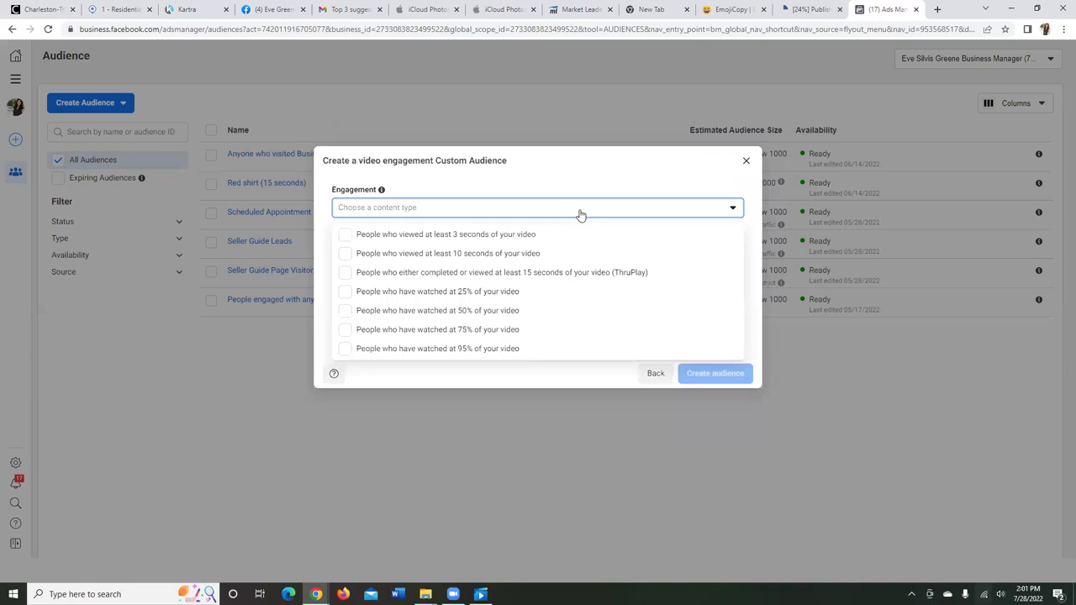
click(346, 274)
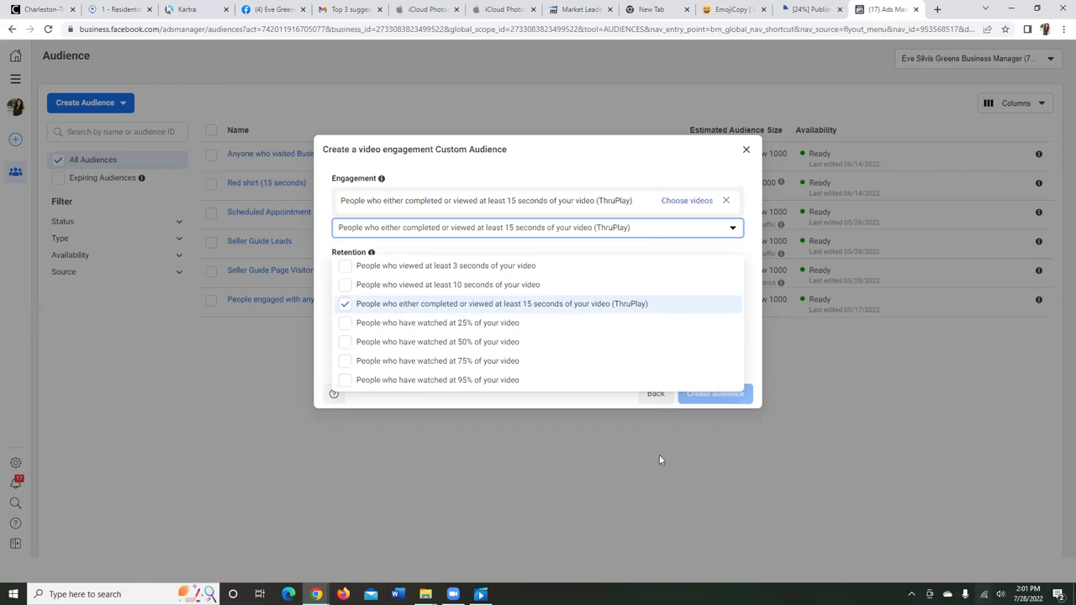
click(694, 201)
click(695, 201)
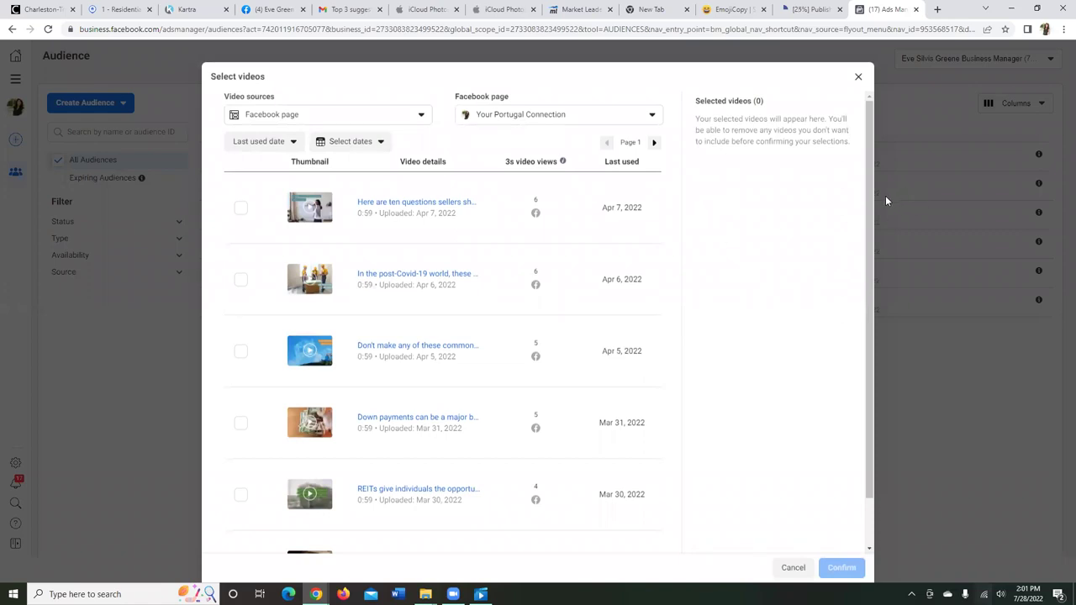
click(639, 114)
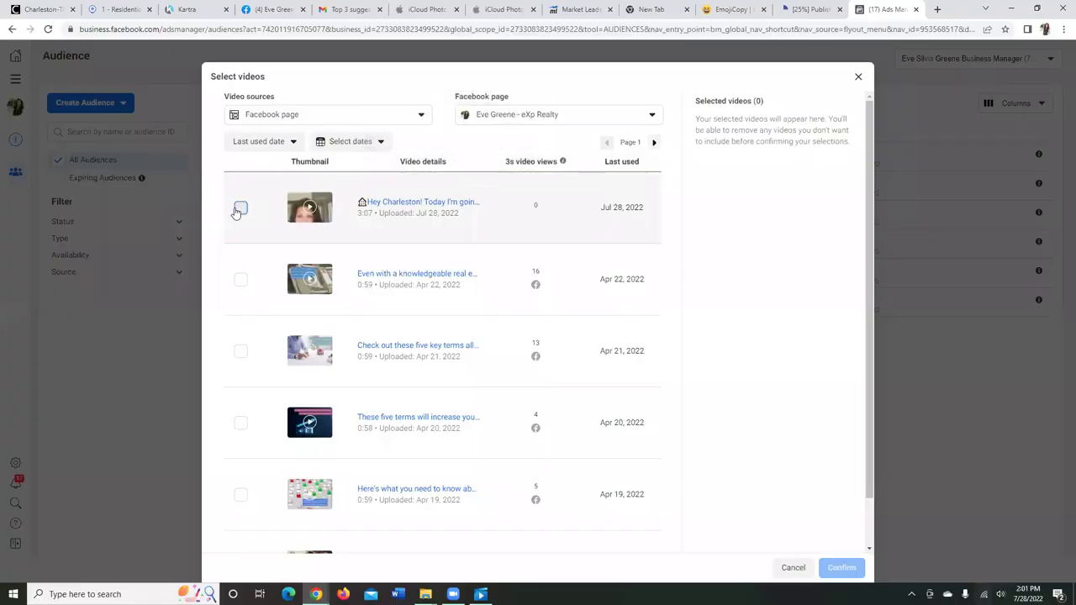
click(240, 209)
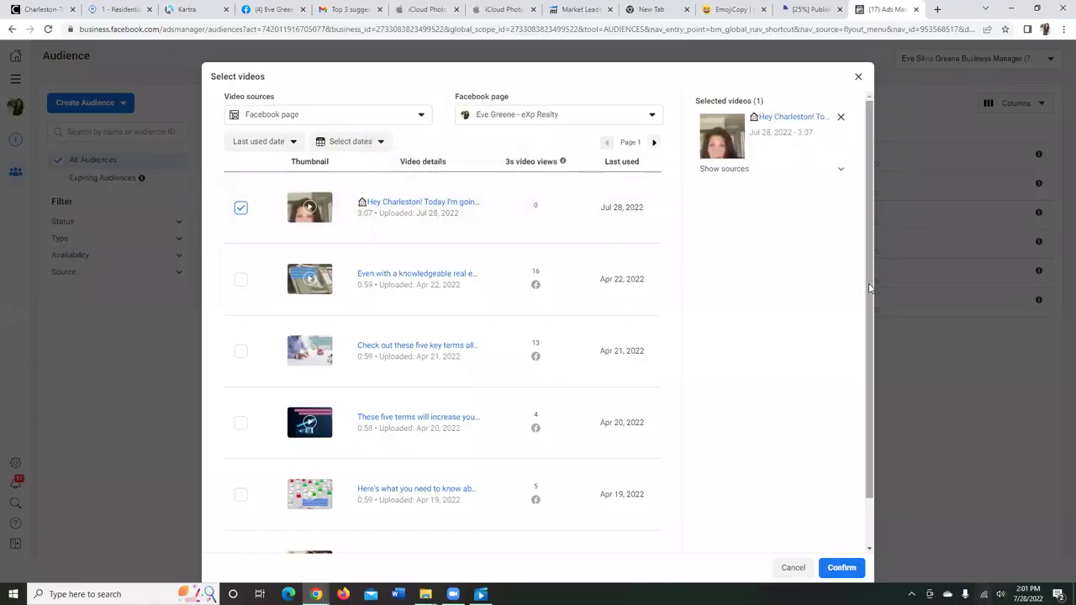
scroll(873, 304, down, 2)
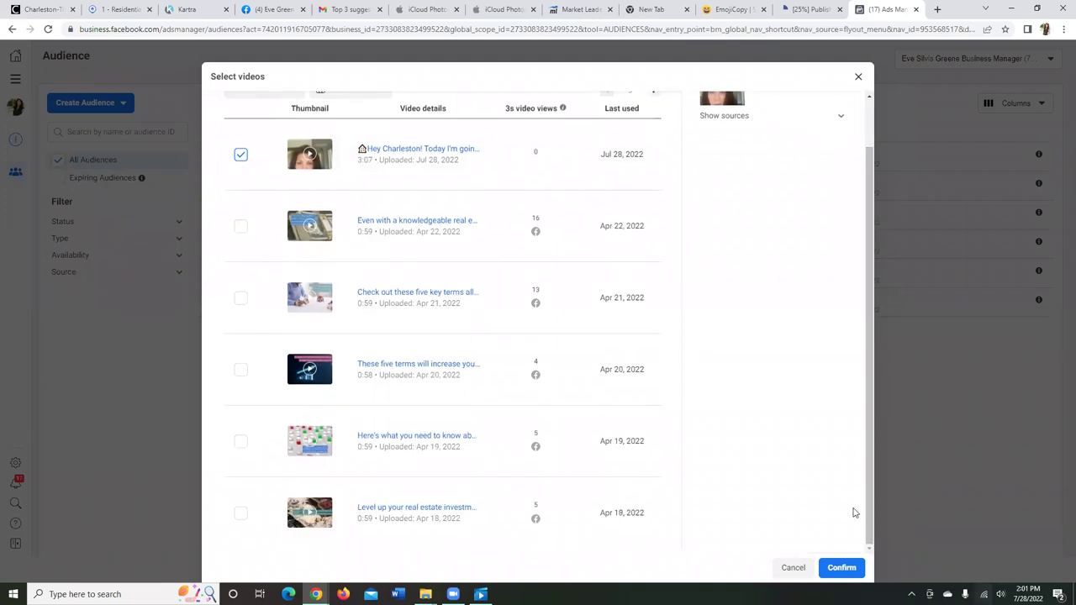
click(839, 568)
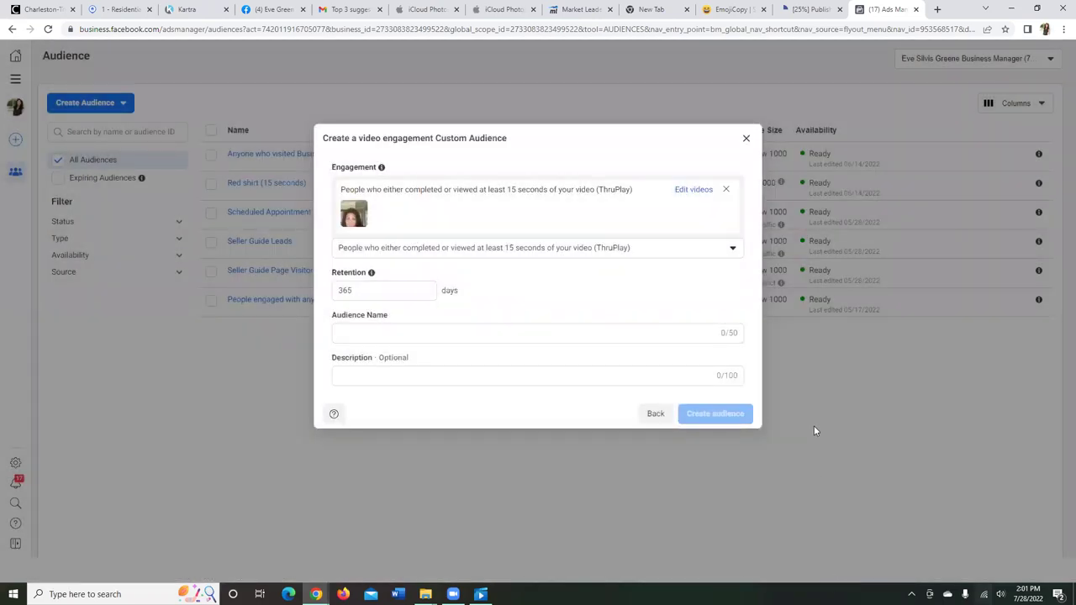
Step: Name the audience 'Video 3 Must Do's (15 Sec)', create it, and return to the publishing tab
click(398, 335)
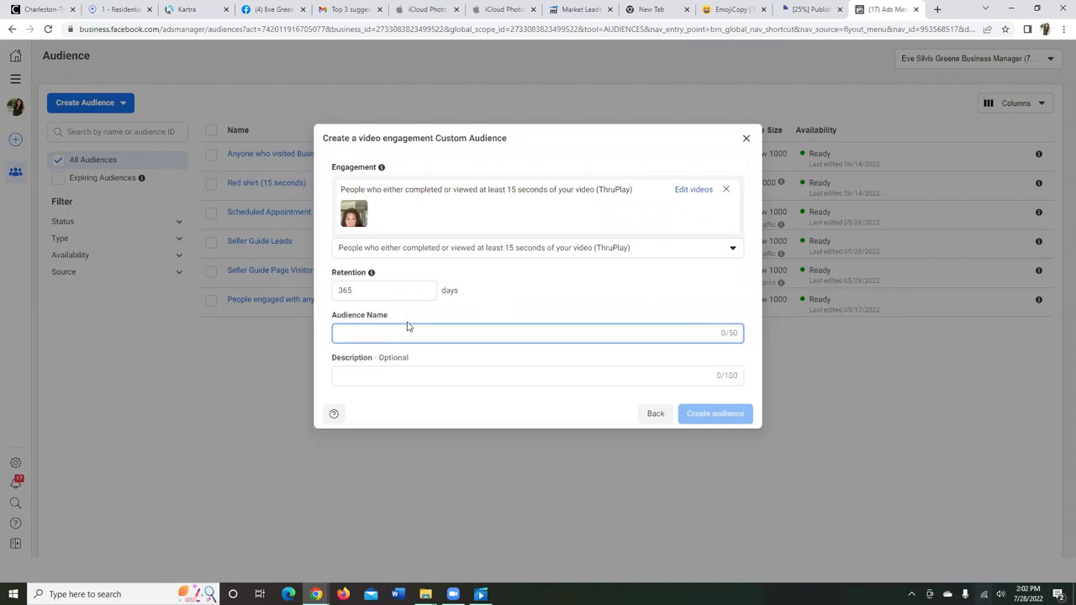
text(3)
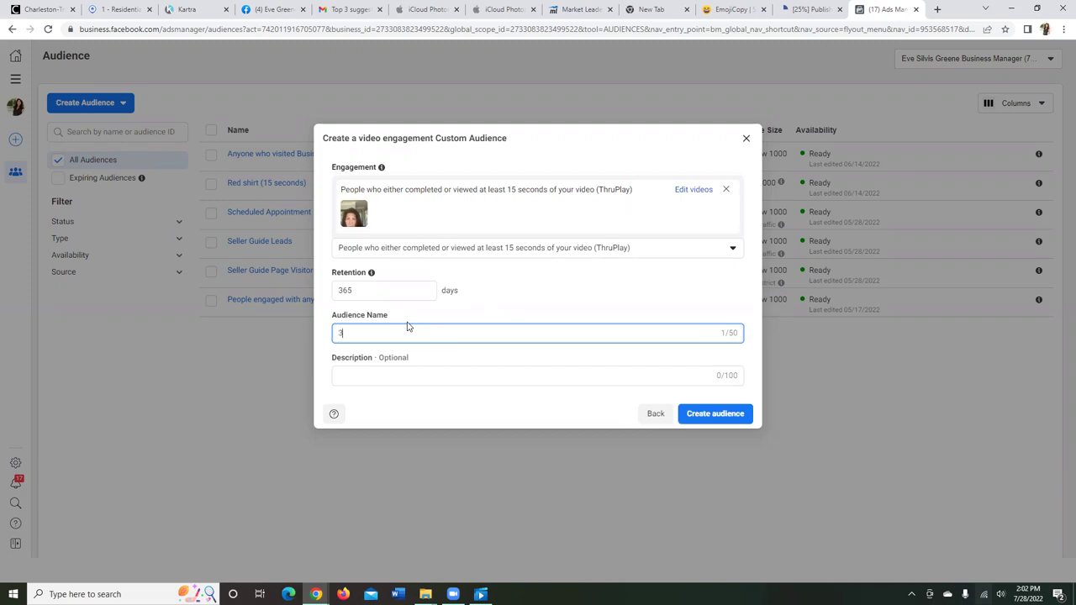
key(BackSpace)
text(Video 3 Must Do's (15 Sec))
click(716, 420)
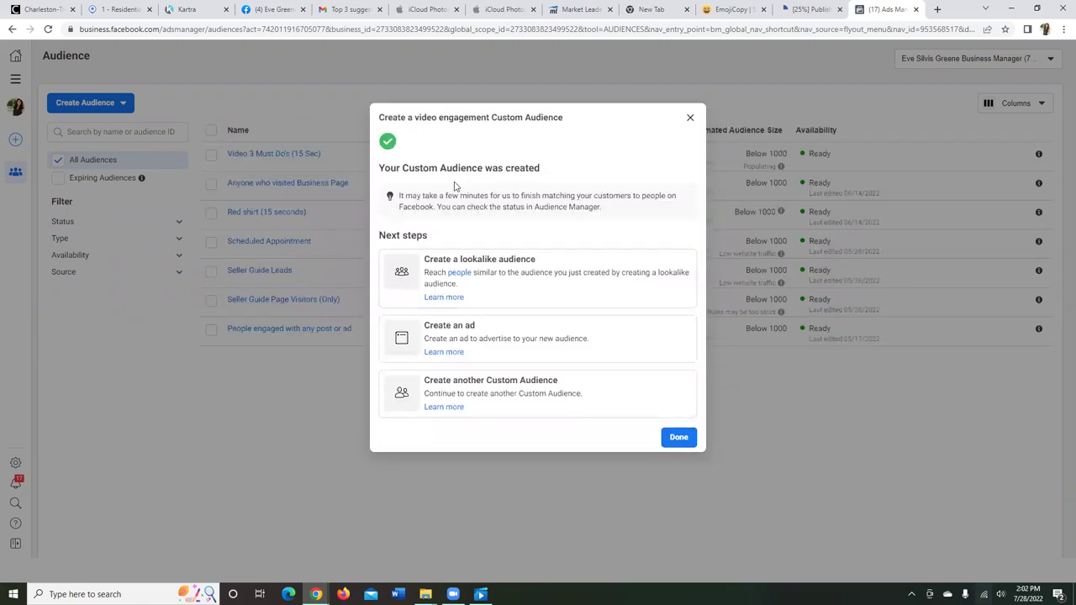
click(679, 438)
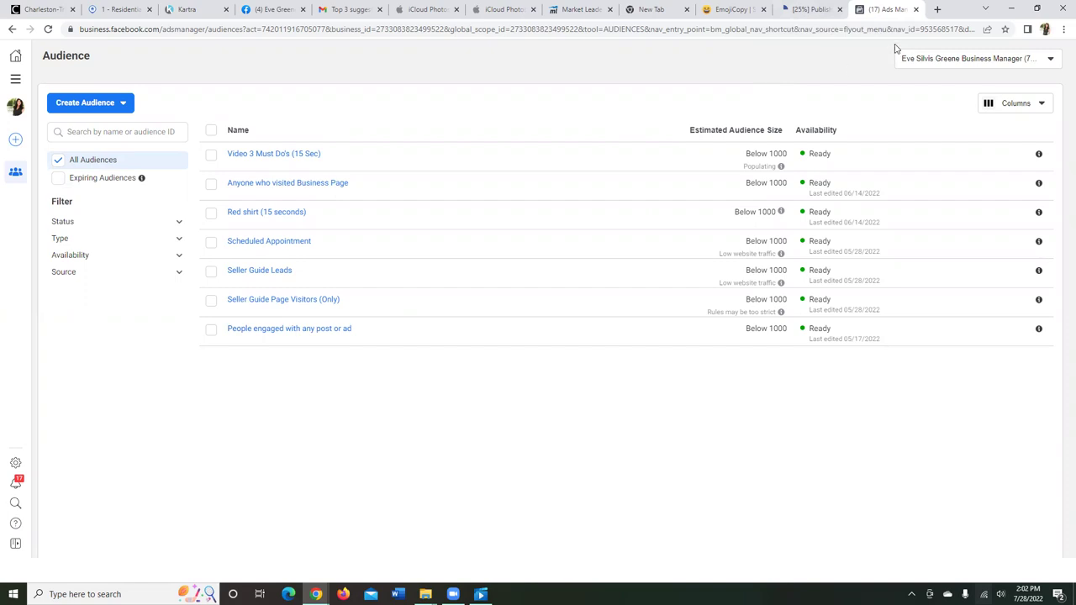
click(828, 13)
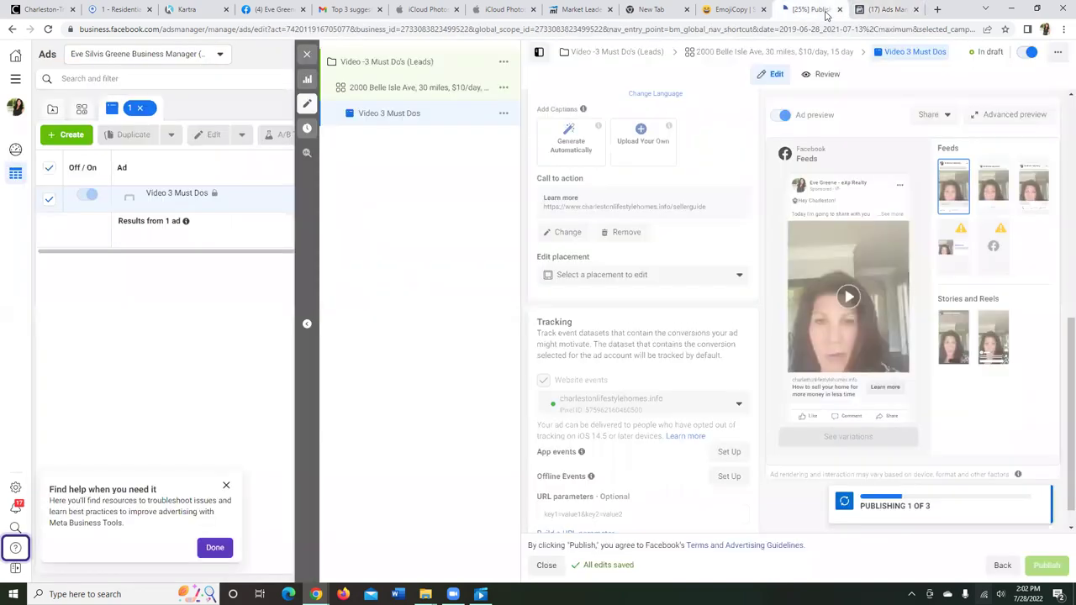